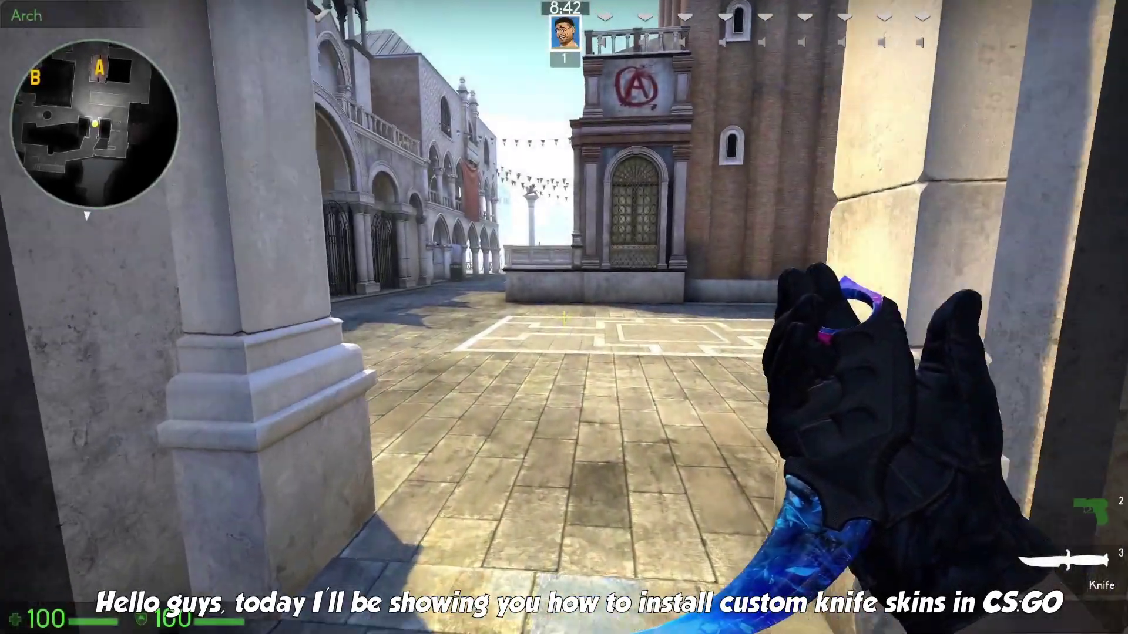
key(2)
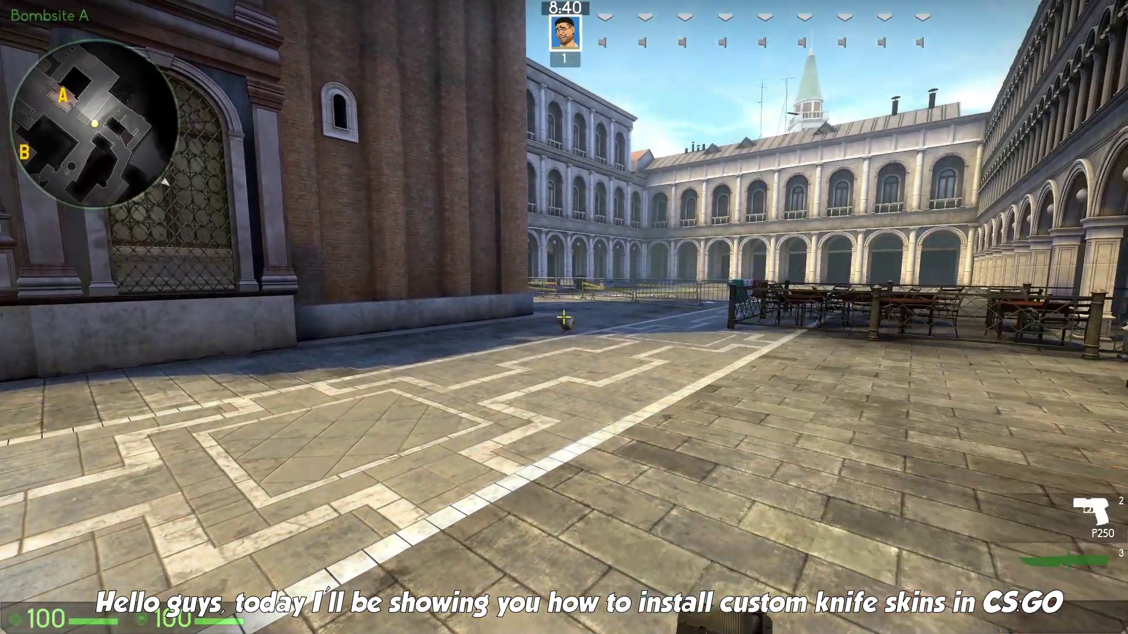
click(564, 317)
key(3)
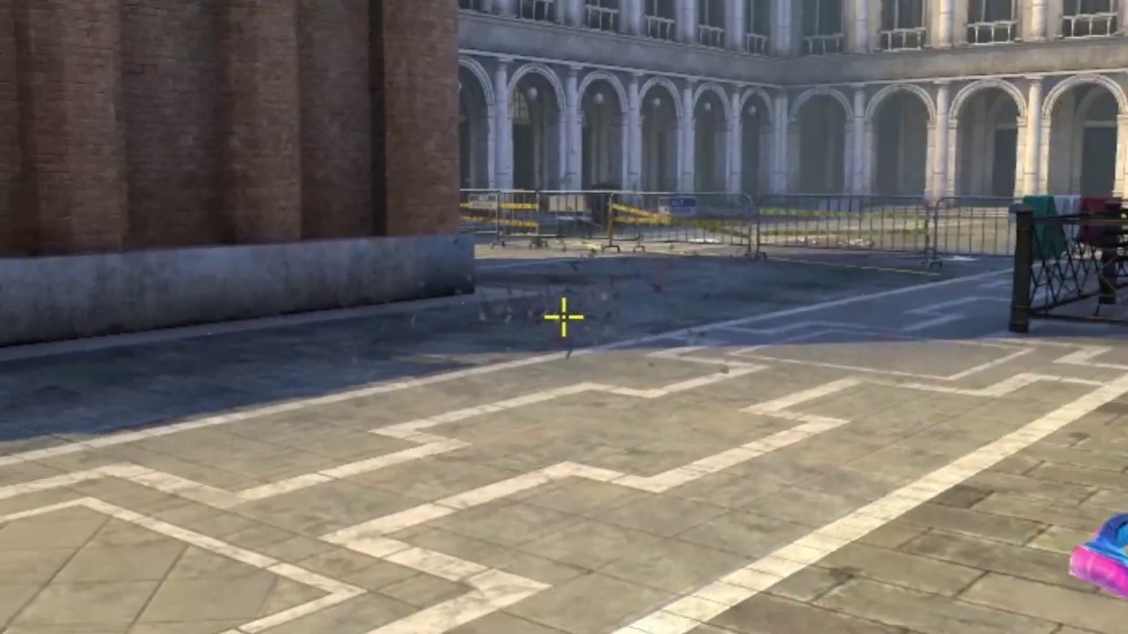
key(f)
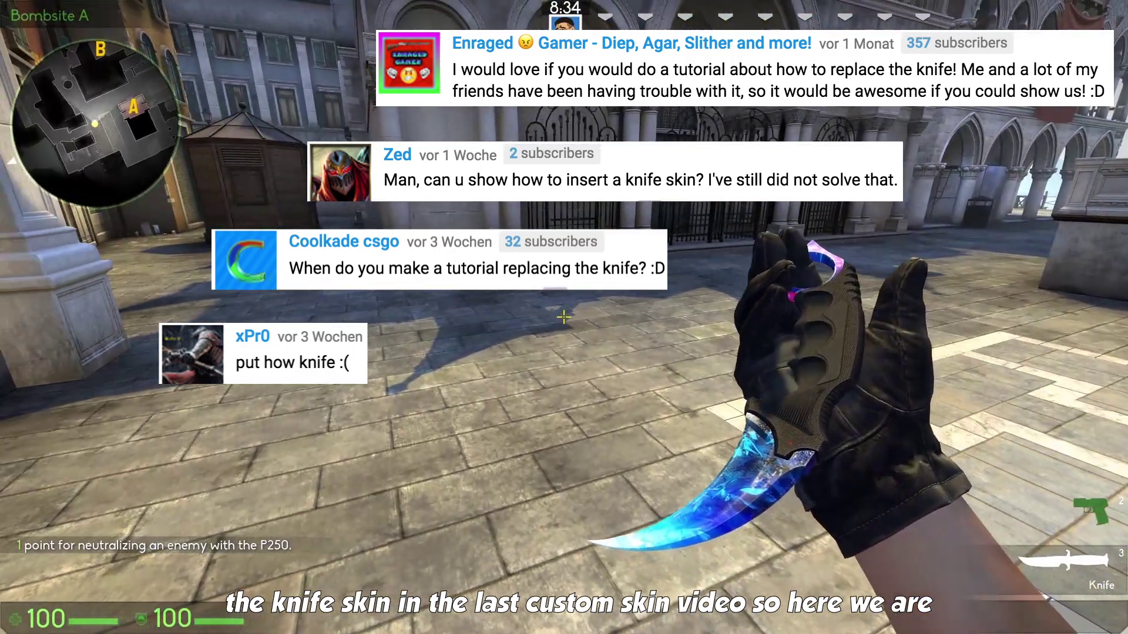
key(f)
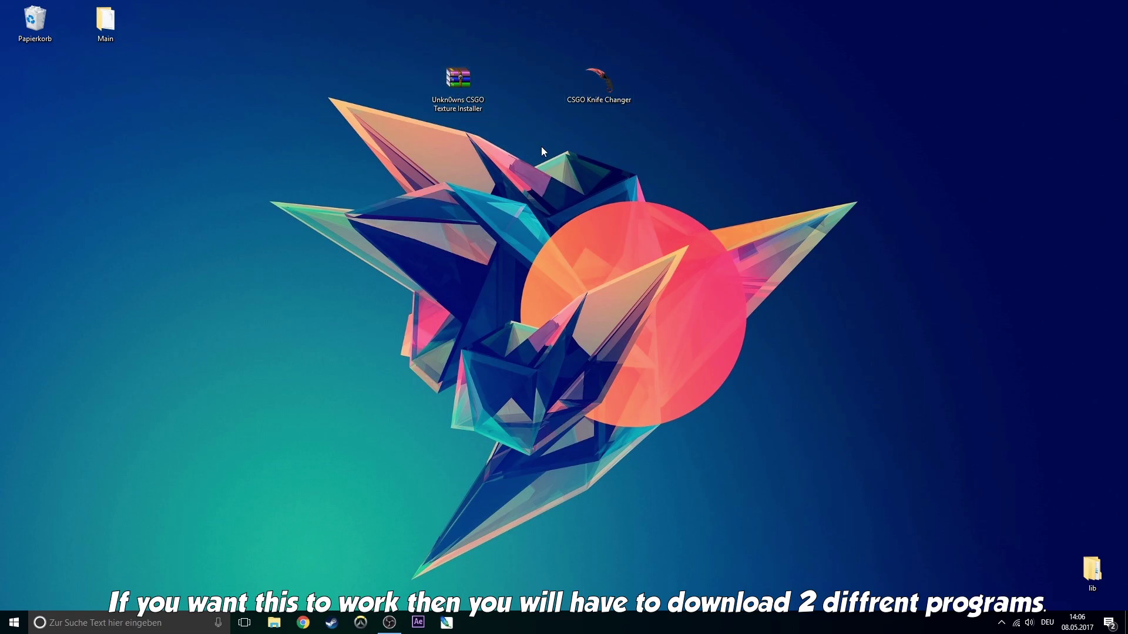
Extract Unkn0wns CSGO Texture Installer.exe from its archive to the desktop and place it beside CSGO Knife Changer.
drag(608, 87, 538, 102)
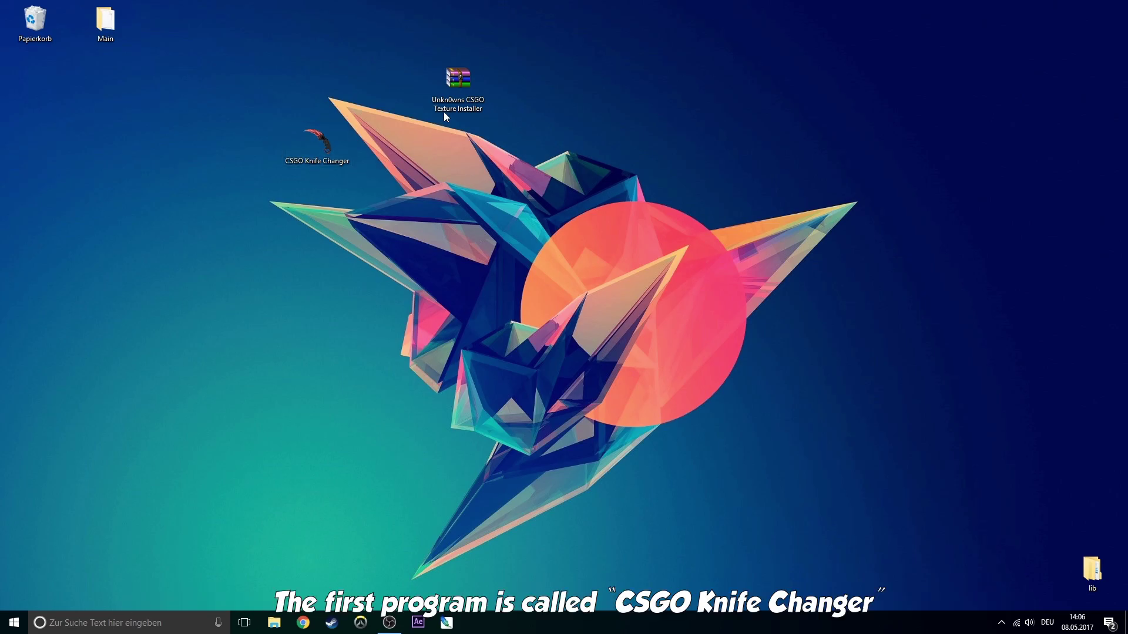
drag(436, 78, 294, 78)
double_click(316, 78)
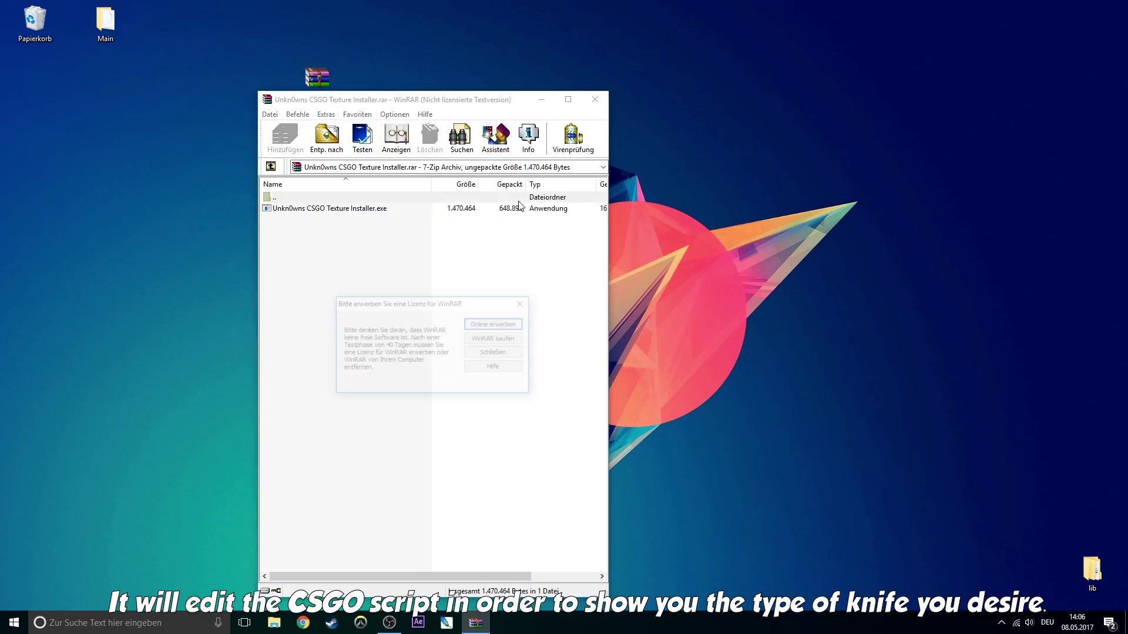
click(522, 298)
click(447, 210)
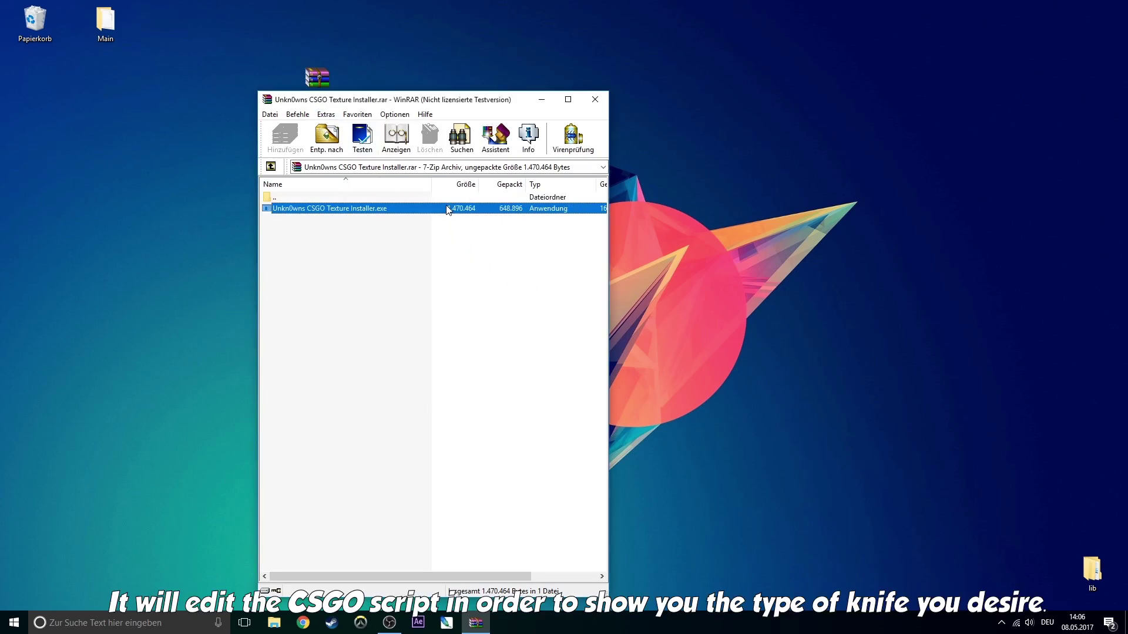
drag(197, 192, 198, 192)
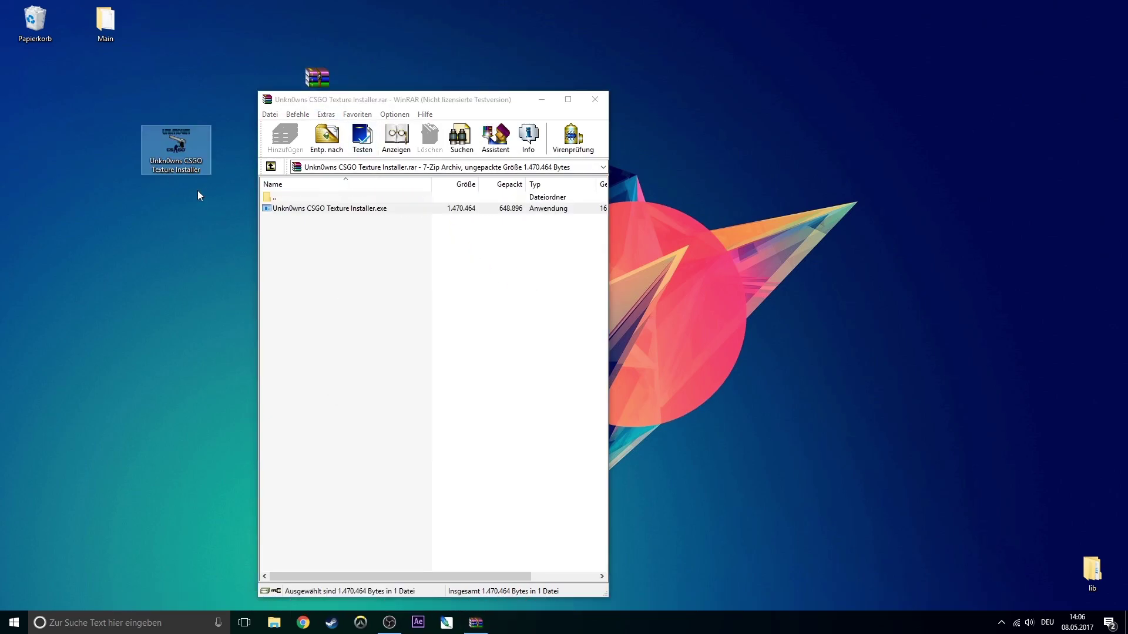
click(595, 99)
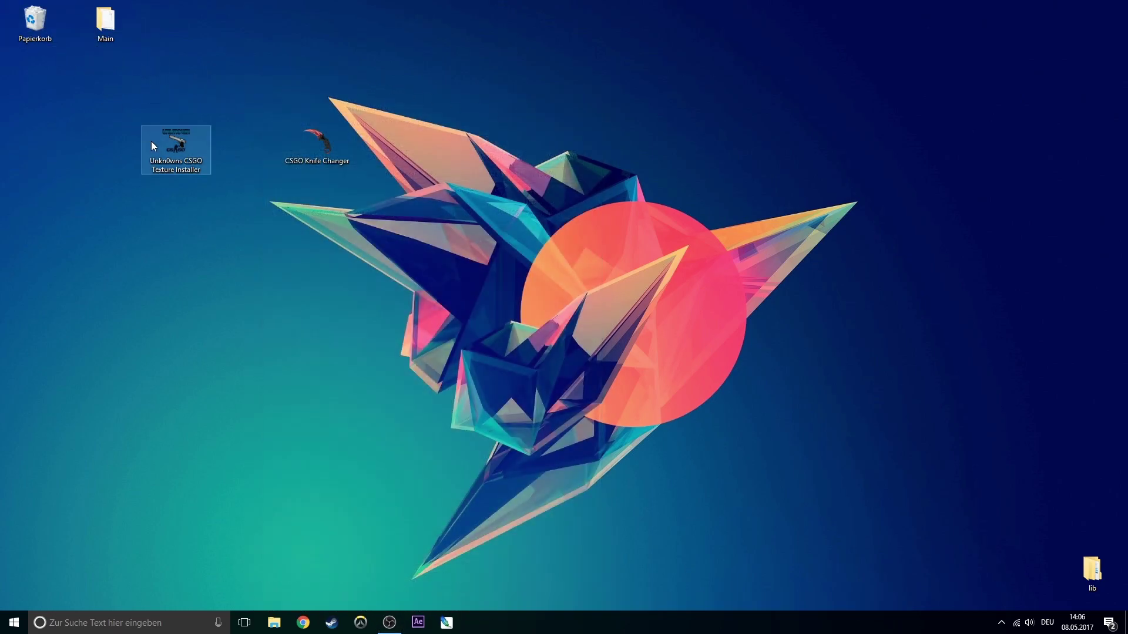
drag(172, 148, 243, 148)
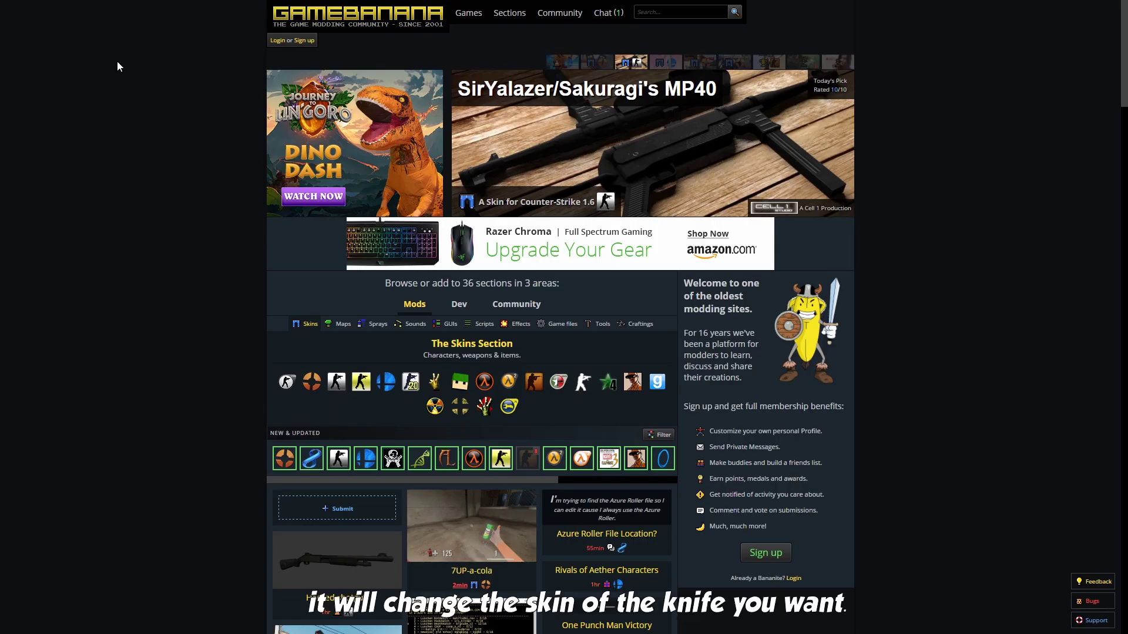
On the GameBanana site, open the Knife category of the Counter-Strike: Global Offensive skins section.
mouse_move(475, 14)
scroll(540, 147, down, 3)
click(544, 158)
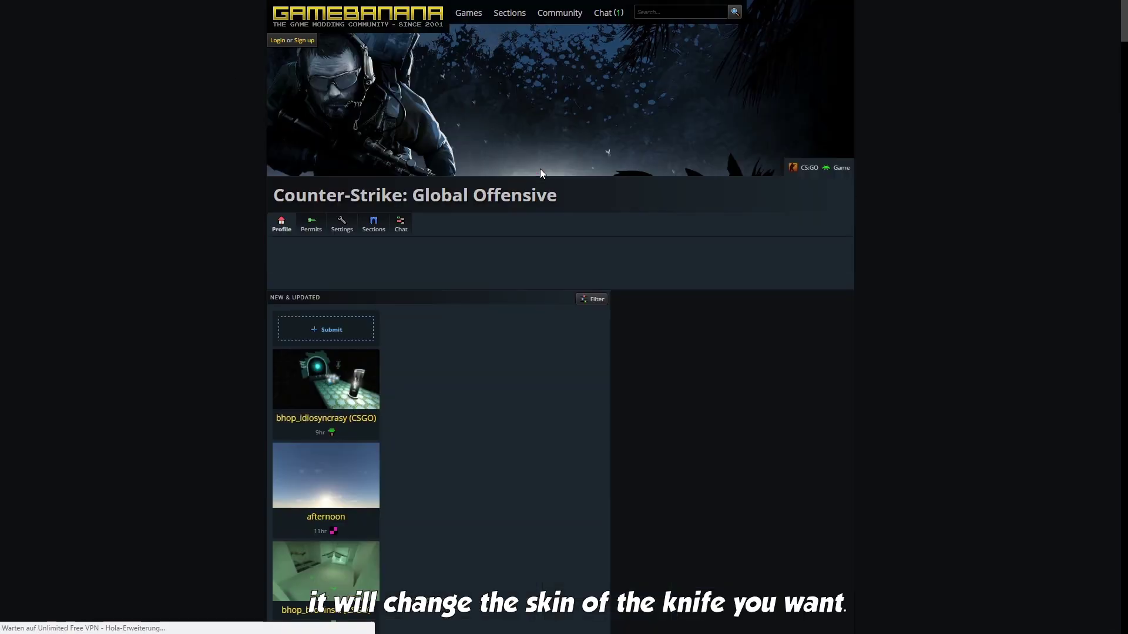
scroll(944, 411, down, 4)
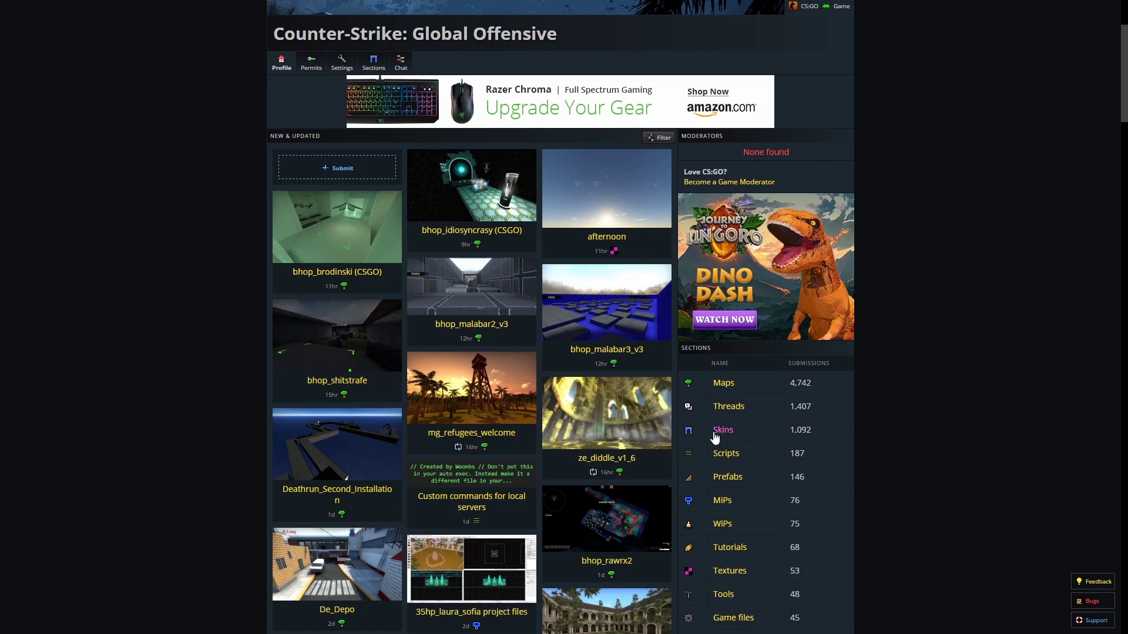
click(714, 434)
scroll(763, 400, down, 4)
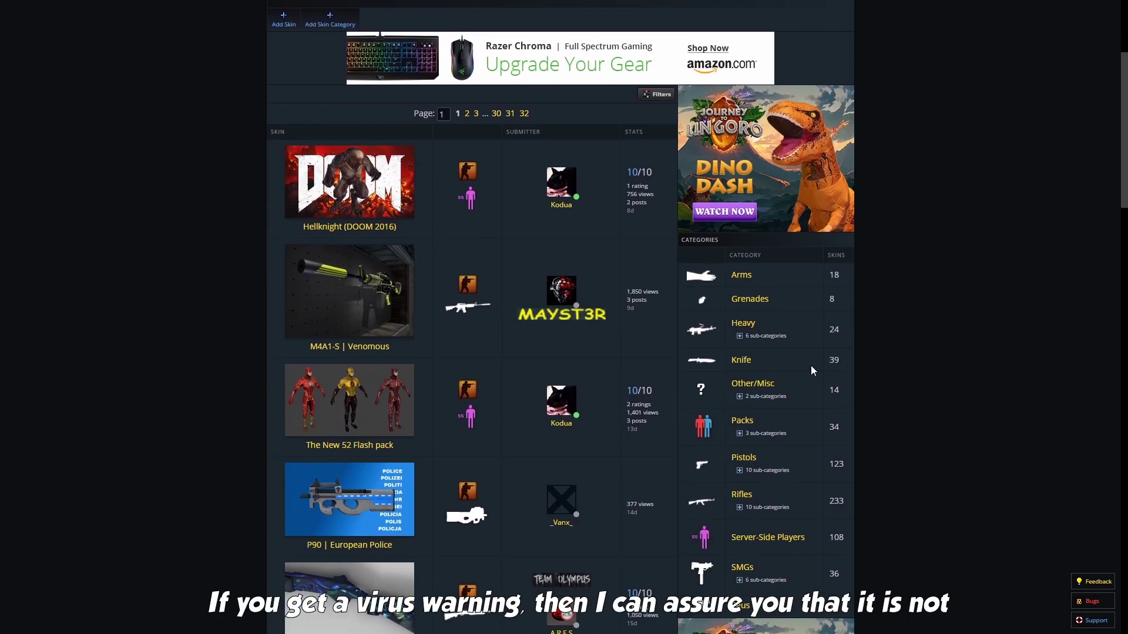
click(744, 361)
Find the Gut Knife - Revenge skin in the knife listing and download it.
scroll(182, 201, down, 10)
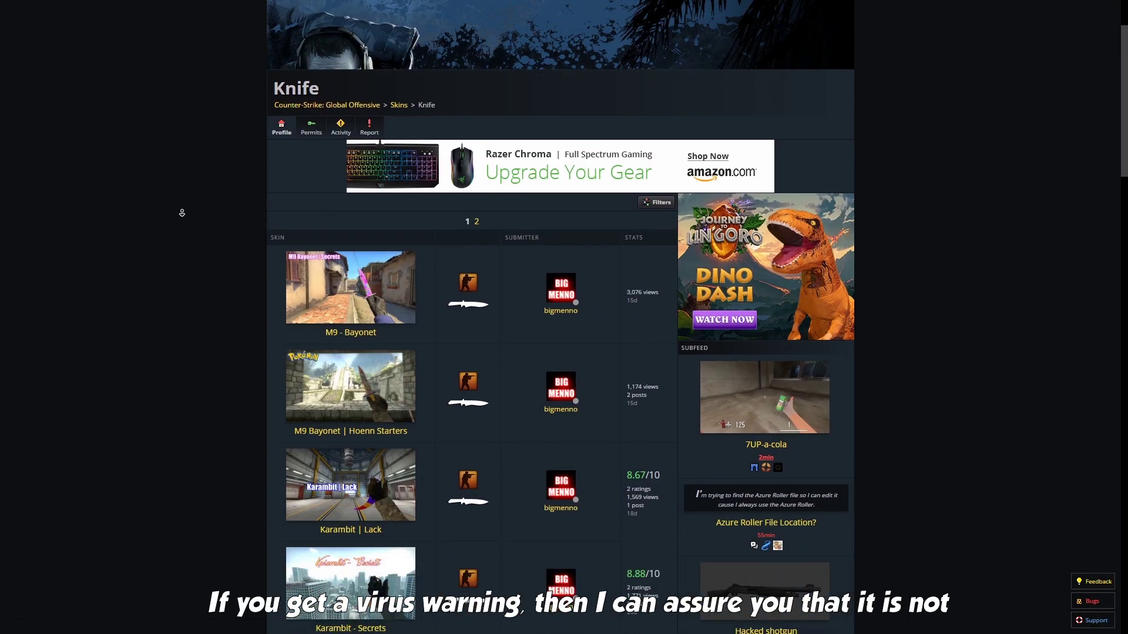
scroll(182, 212, down, 10)
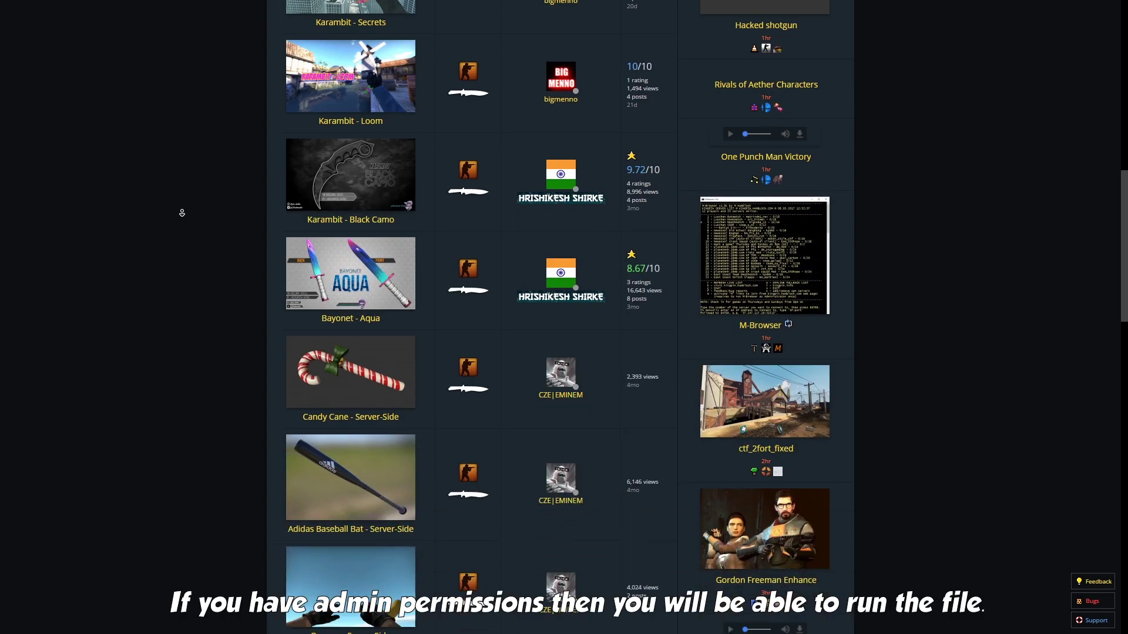
scroll(183, 213, down, 7)
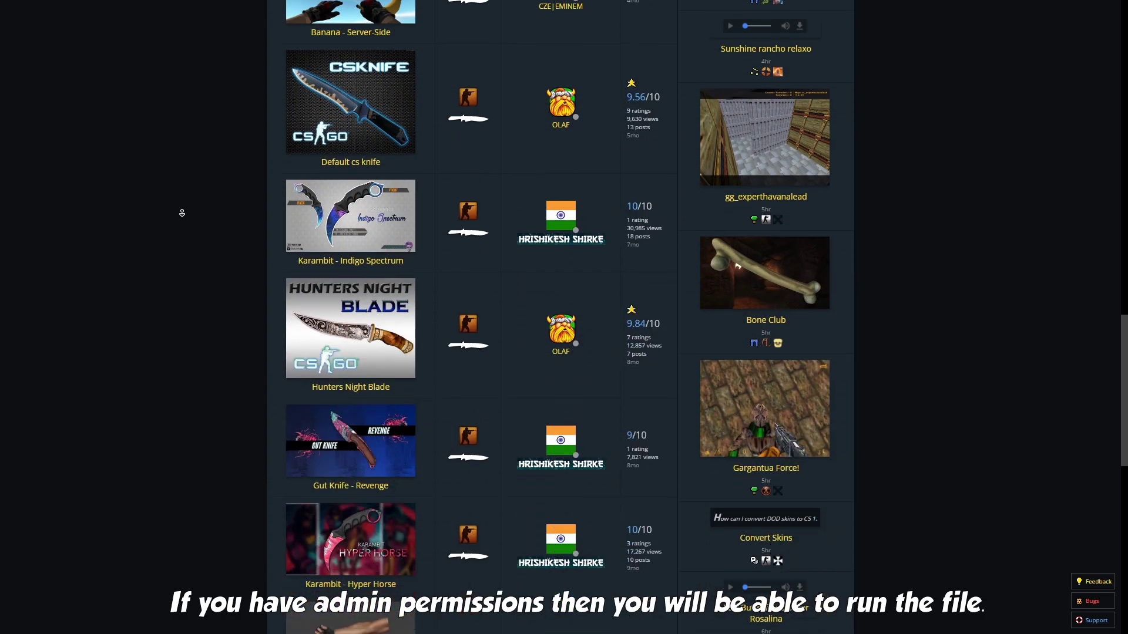
click(304, 207)
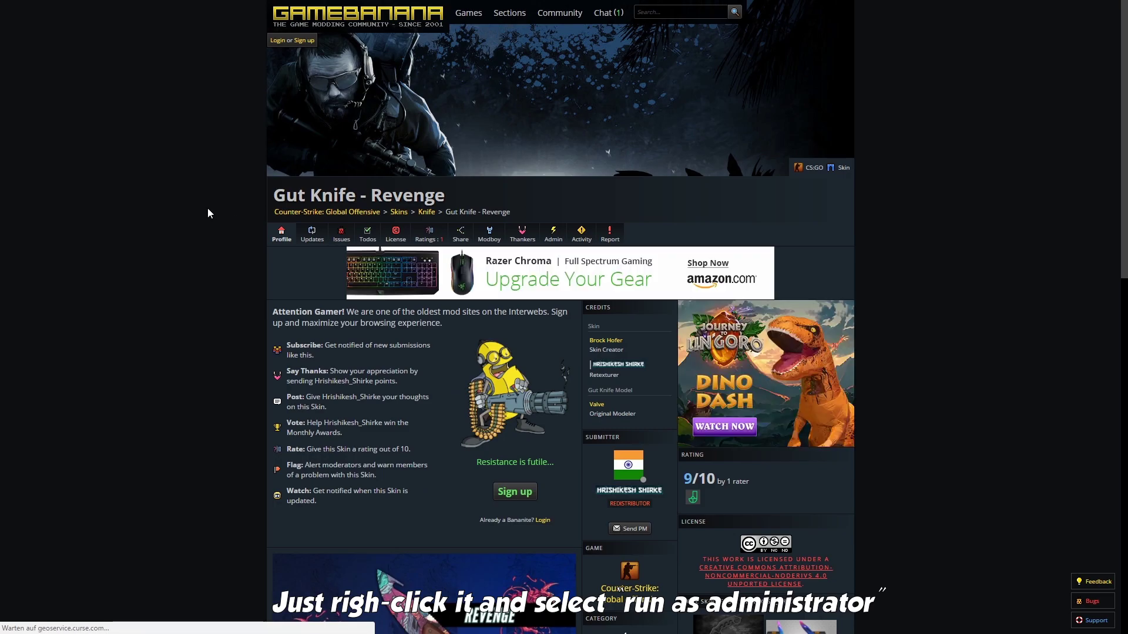
scroll(207, 244, down, 9)
click(326, 432)
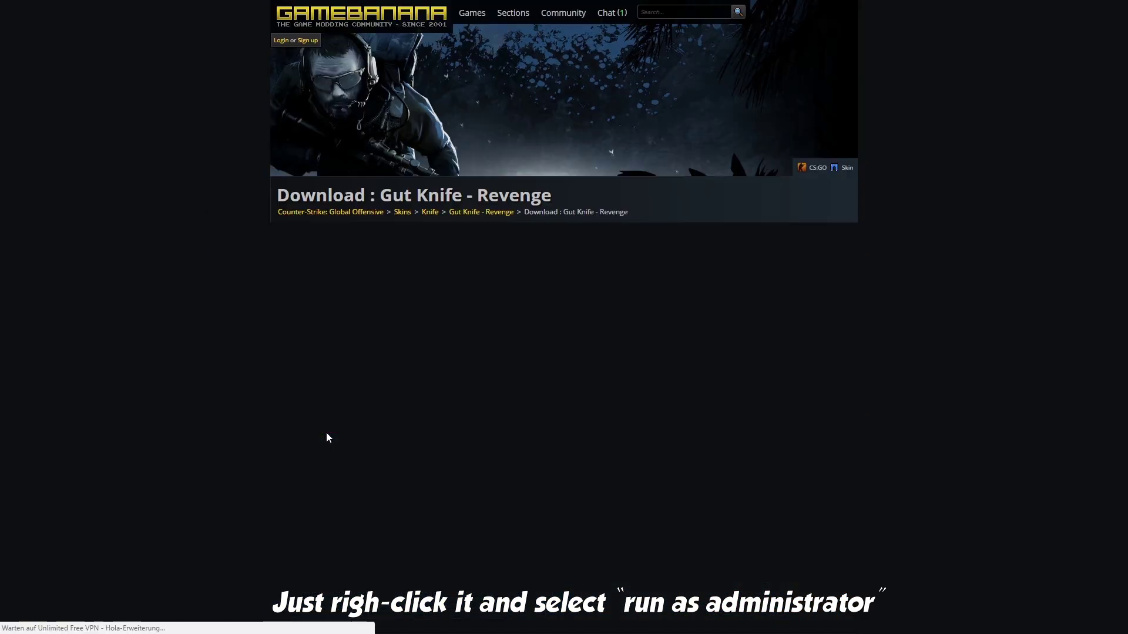
click(387, 324)
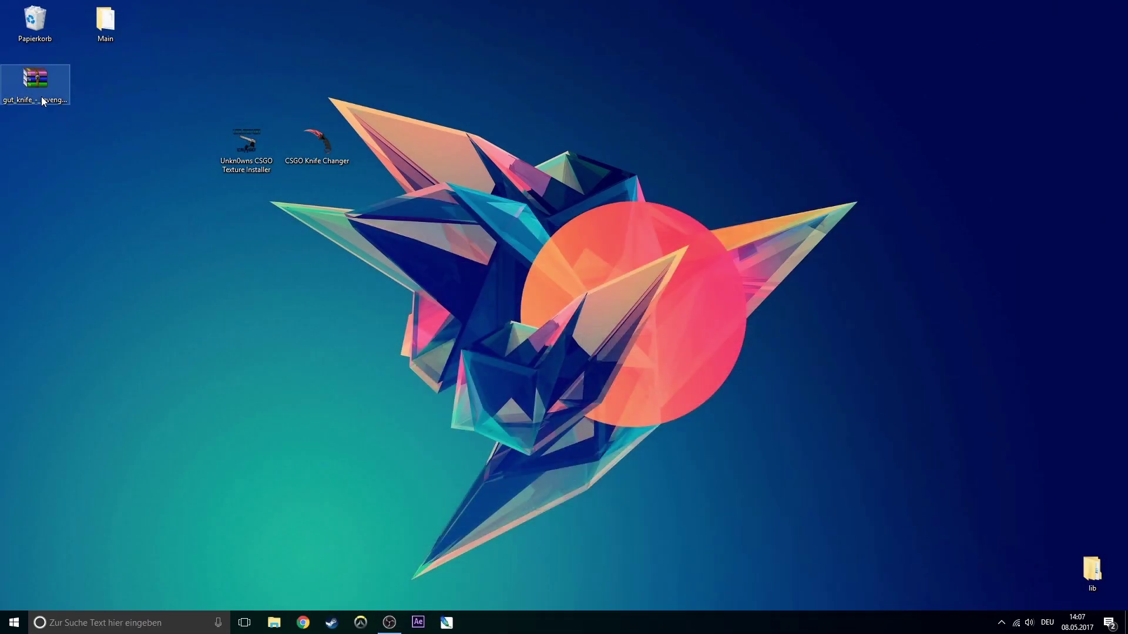
Extract the Gut Knife - Revenge folder from the downloaded archive to the desktop and discard the archive.
double_click(240, 270)
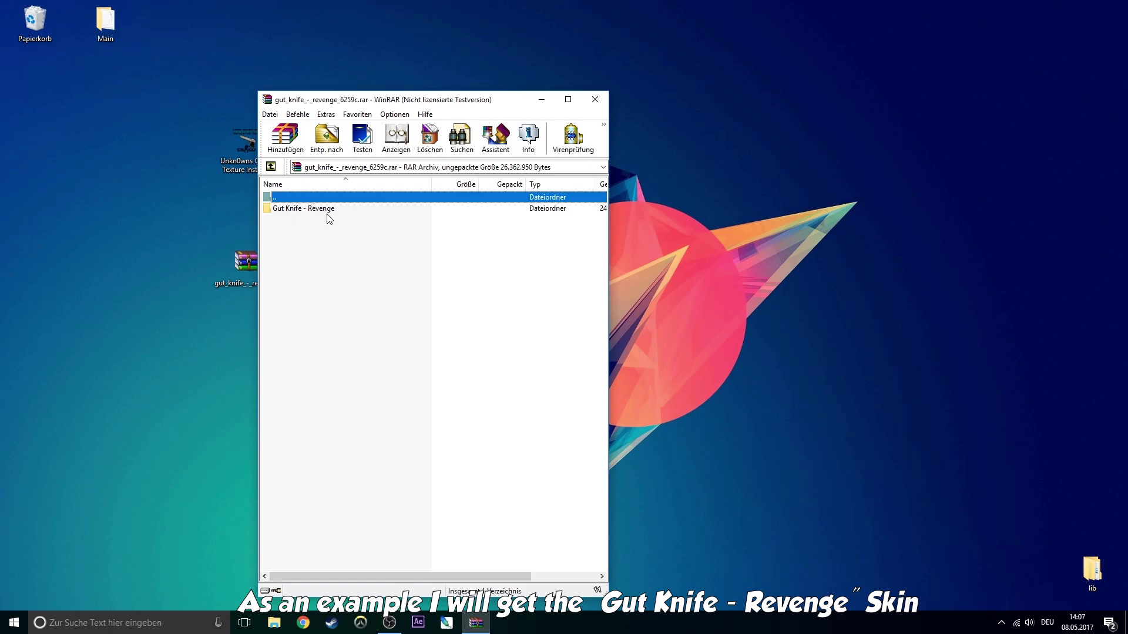
key(Escape)
drag(317, 208, 83, 81)
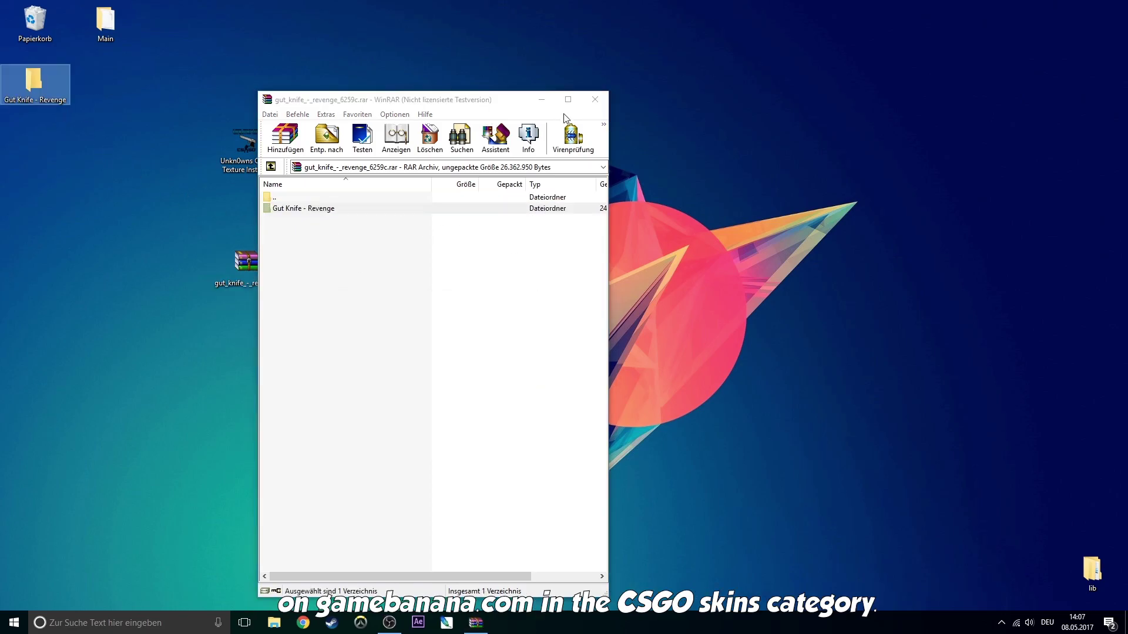
click(595, 99)
drag(43, 28, 44, 28)
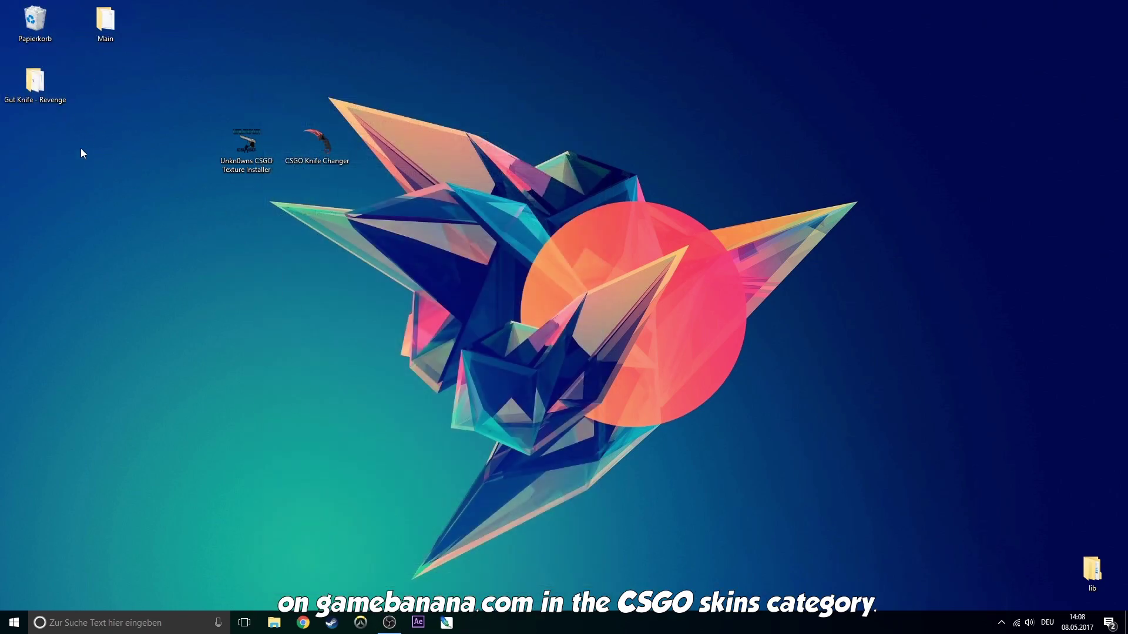
Move Gut Knife - Revenge.vtf out of the extracted folder onto the desktop and close the folder.
double_click(51, 90)
drag(567, 116, 104, 148)
click(984, 23)
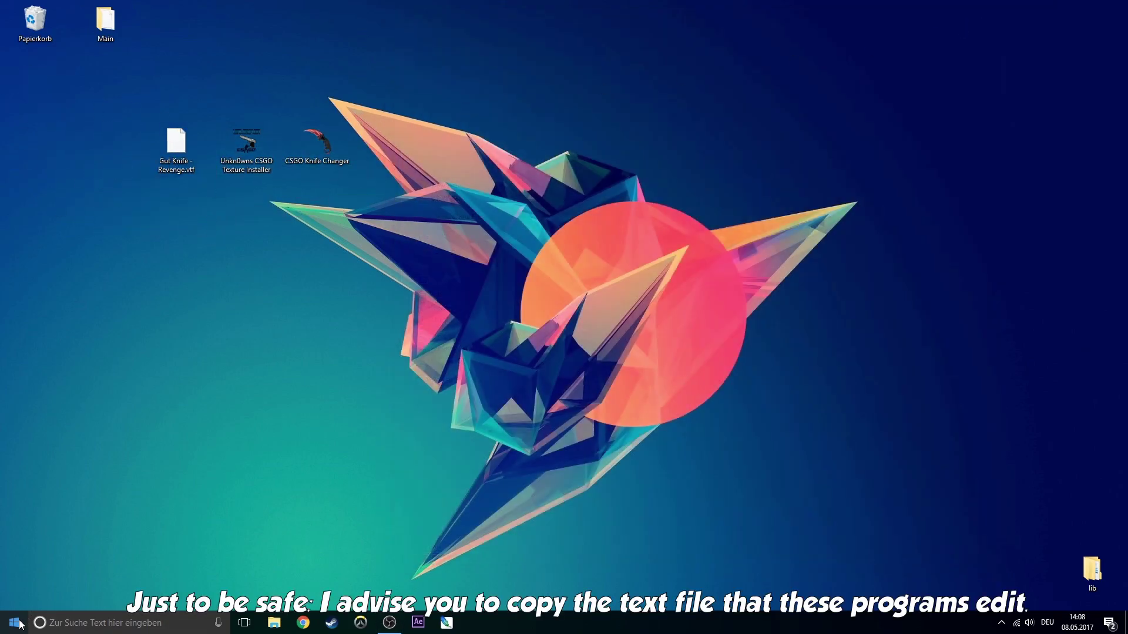
In File Explorer, open the items folder under Programme (x86)\Steam\steamapps\common\Counter-Strike Global Offensive\csgo\scripts on drive C.
click(14, 622)
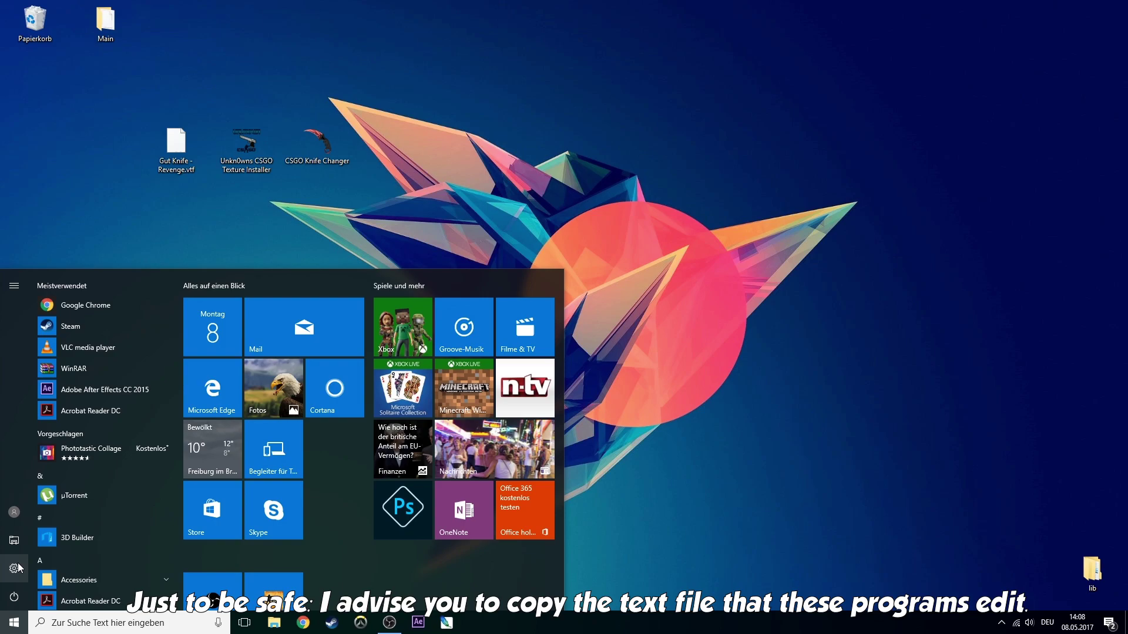
click(19, 538)
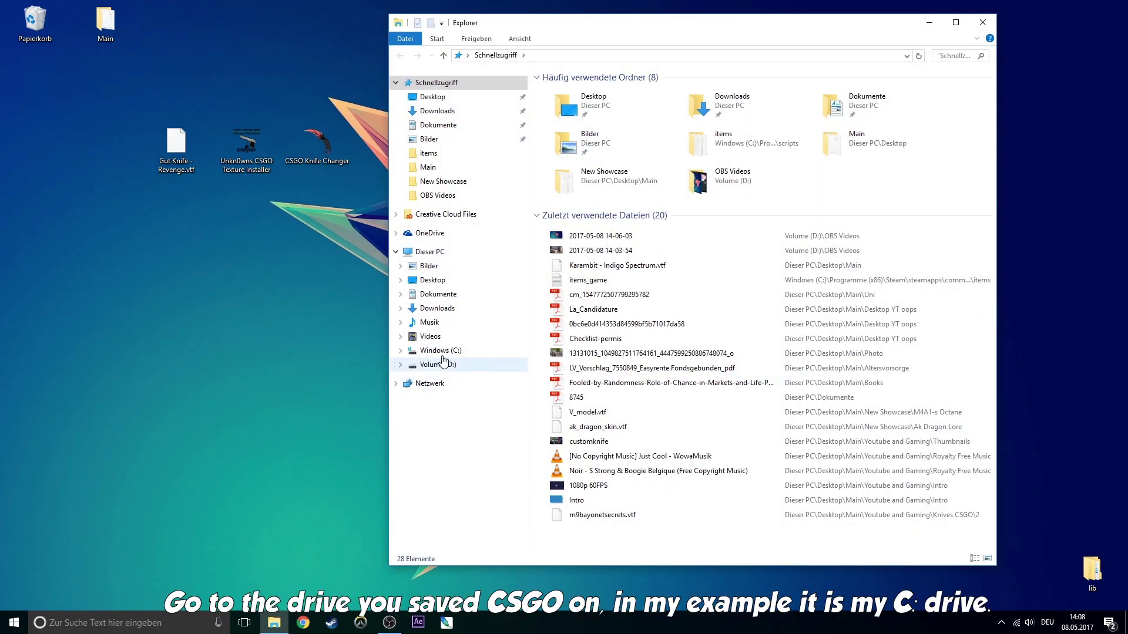
click(442, 351)
double_click(579, 179)
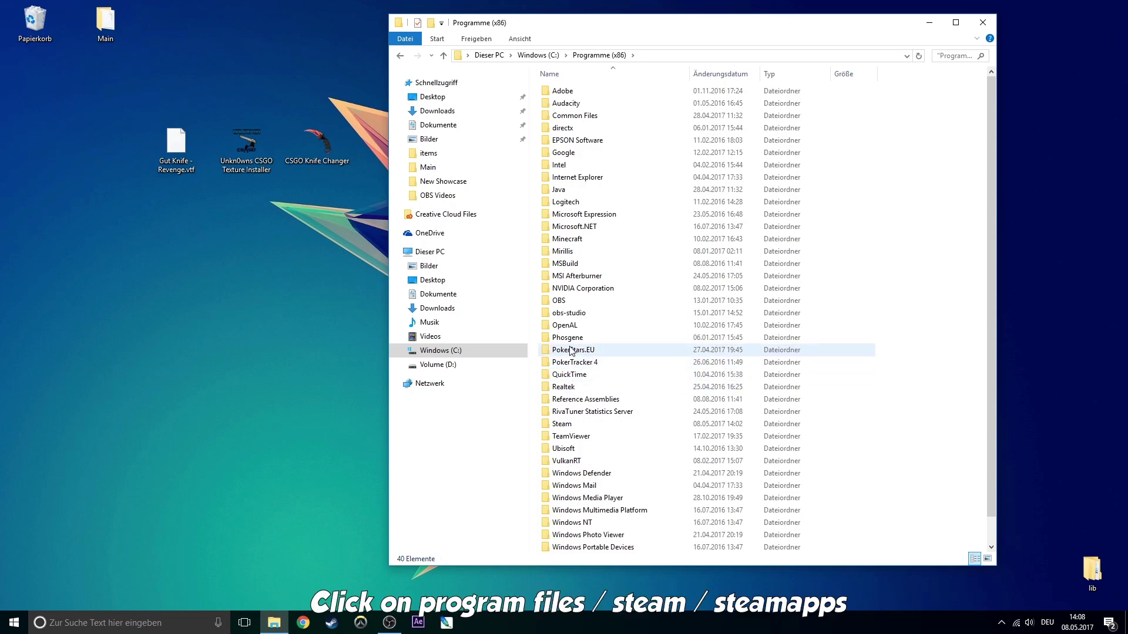
double_click(577, 424)
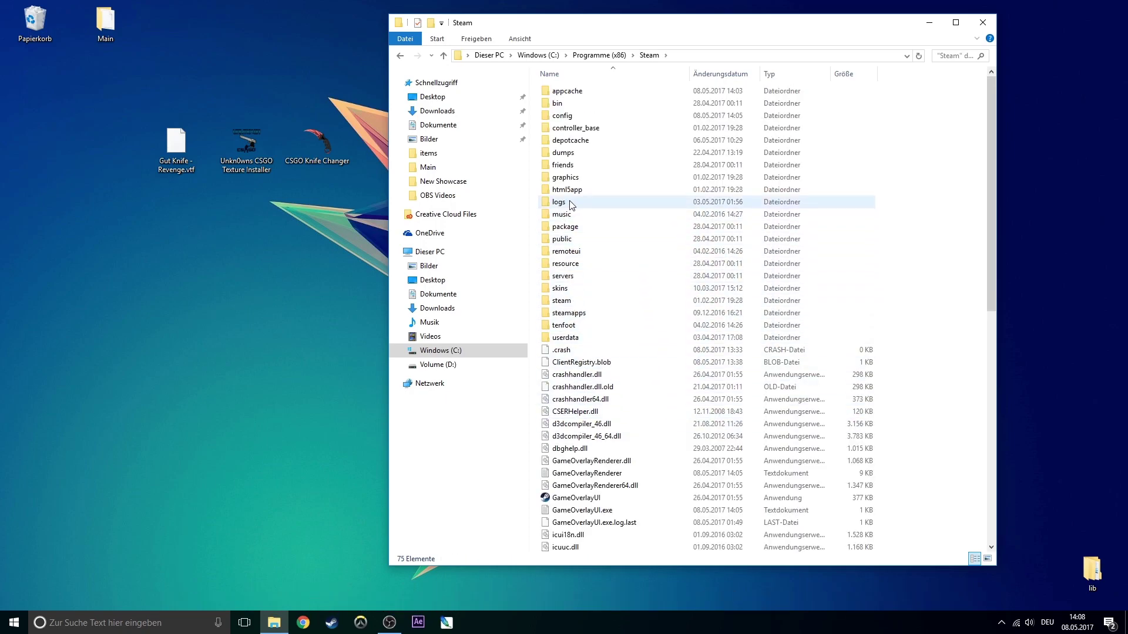
double_click(569, 313)
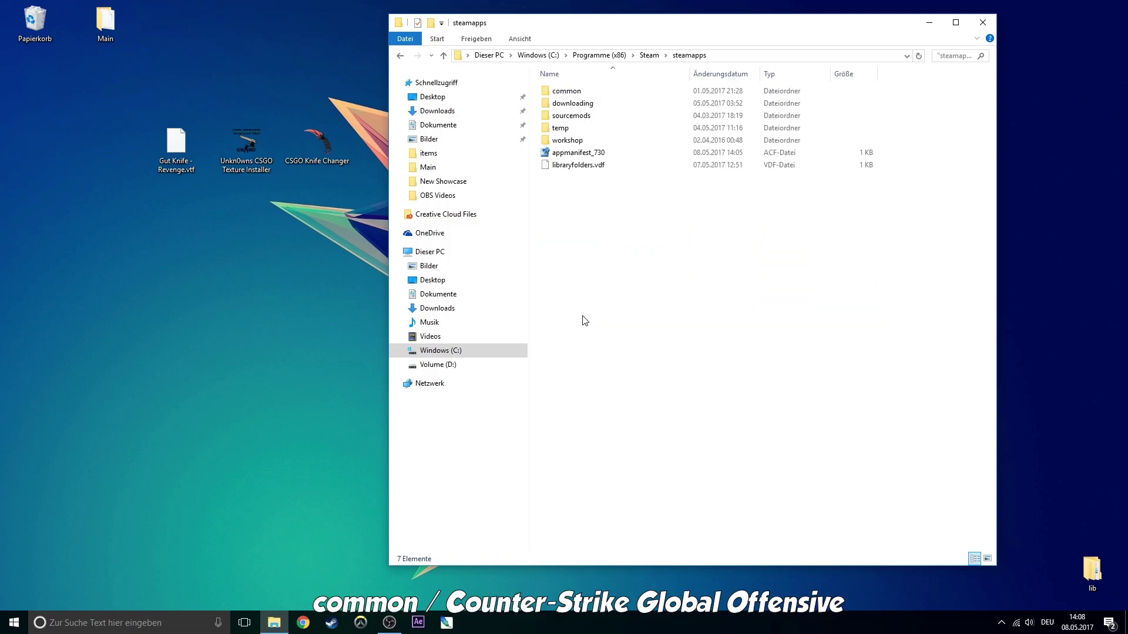
double_click(567, 92)
double_click(571, 105)
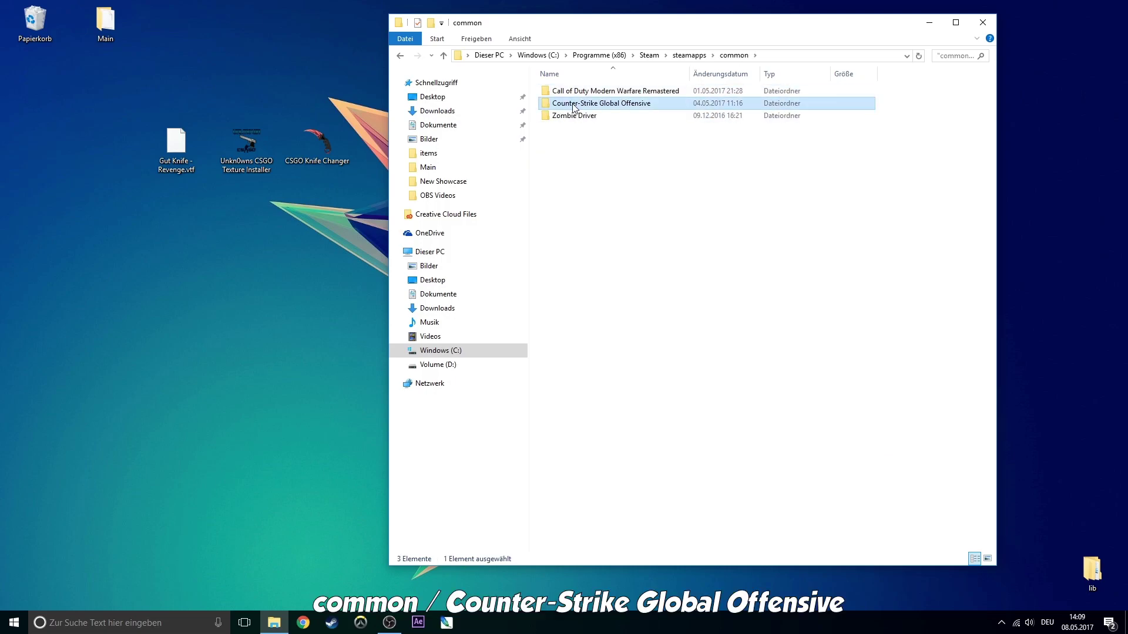
double_click(574, 104)
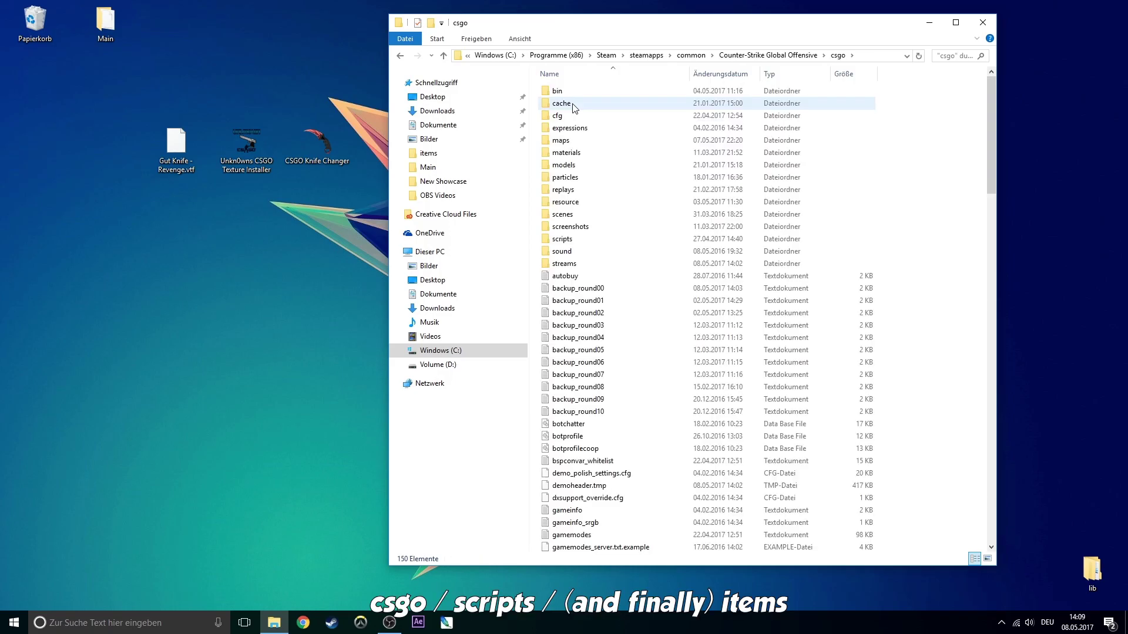
double_click(569, 239)
double_click(575, 116)
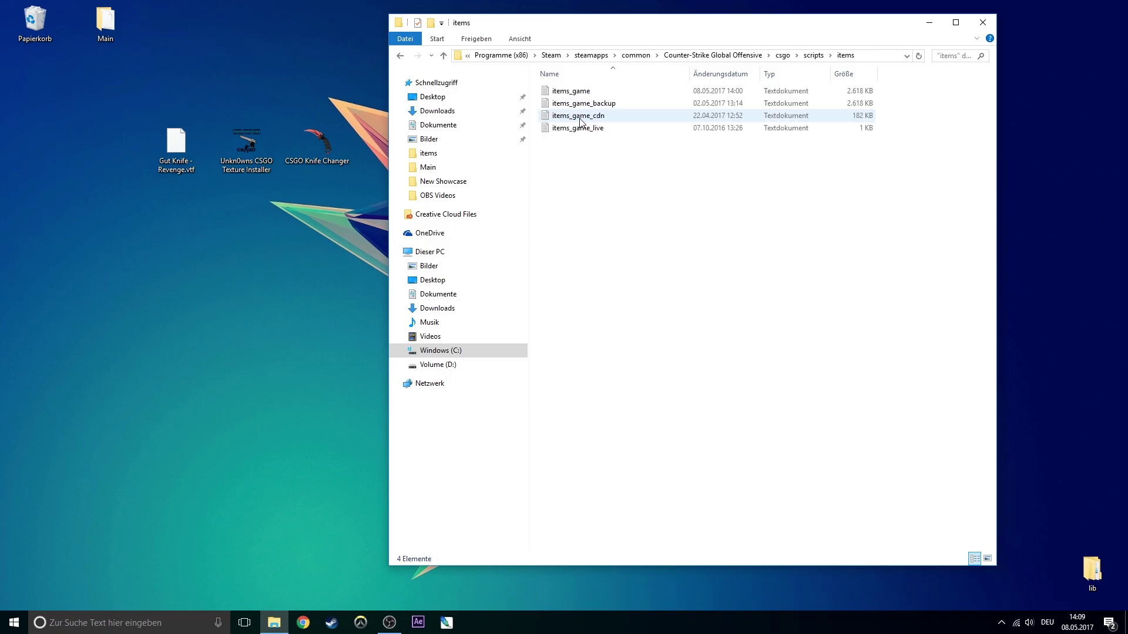
click(579, 91)
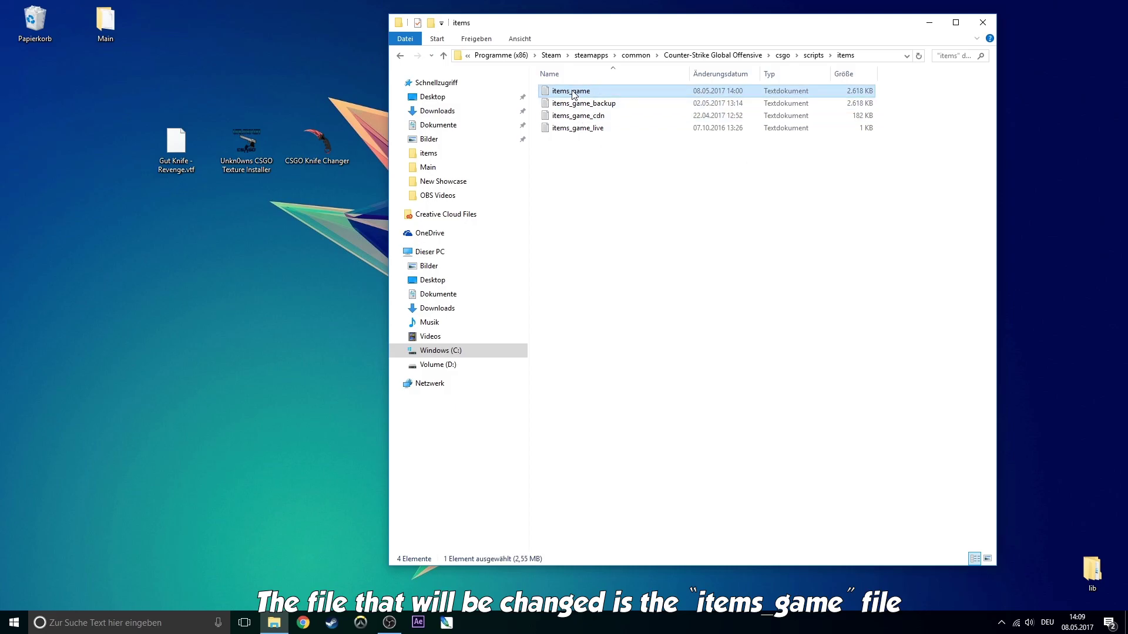
click(575, 104)
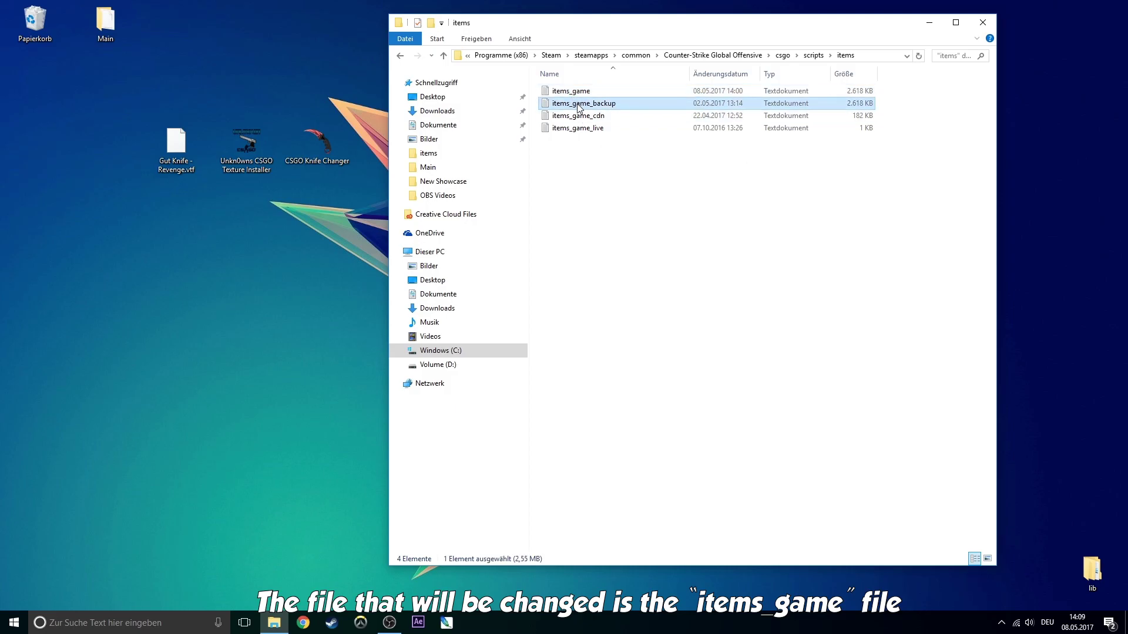
click(584, 176)
right_click(580, 91)
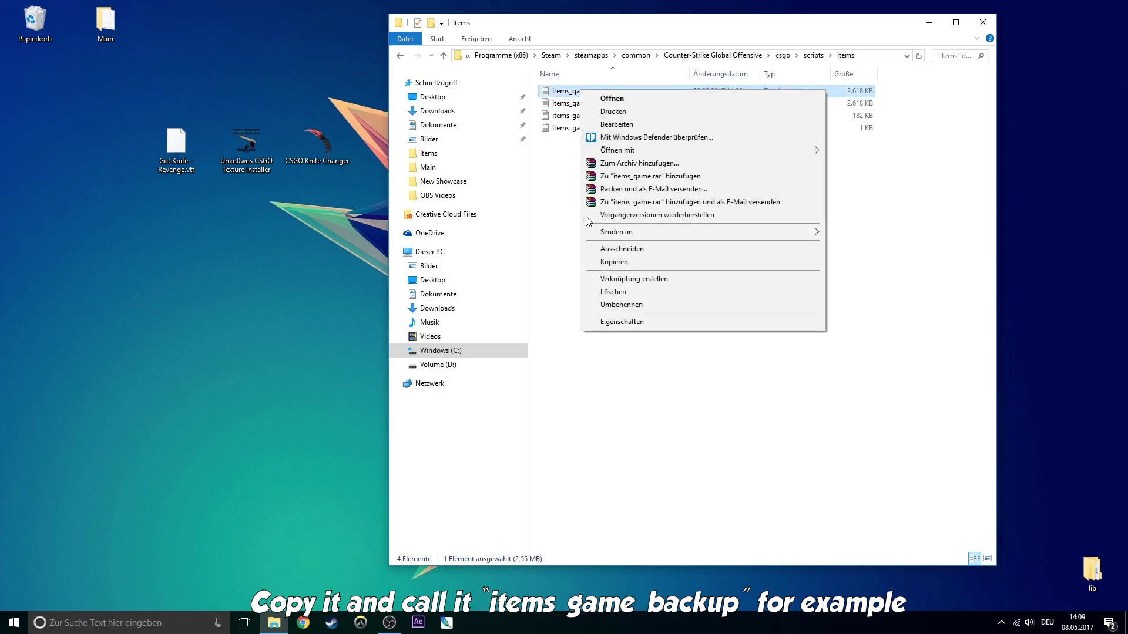
click(625, 306)
key(End)
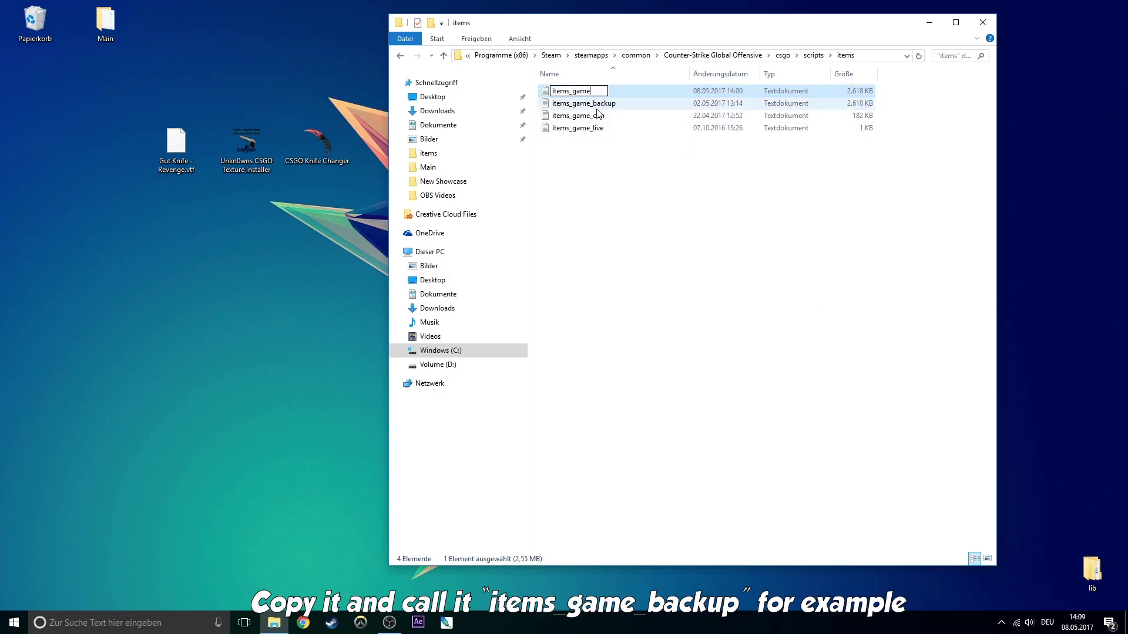
text(_backup)
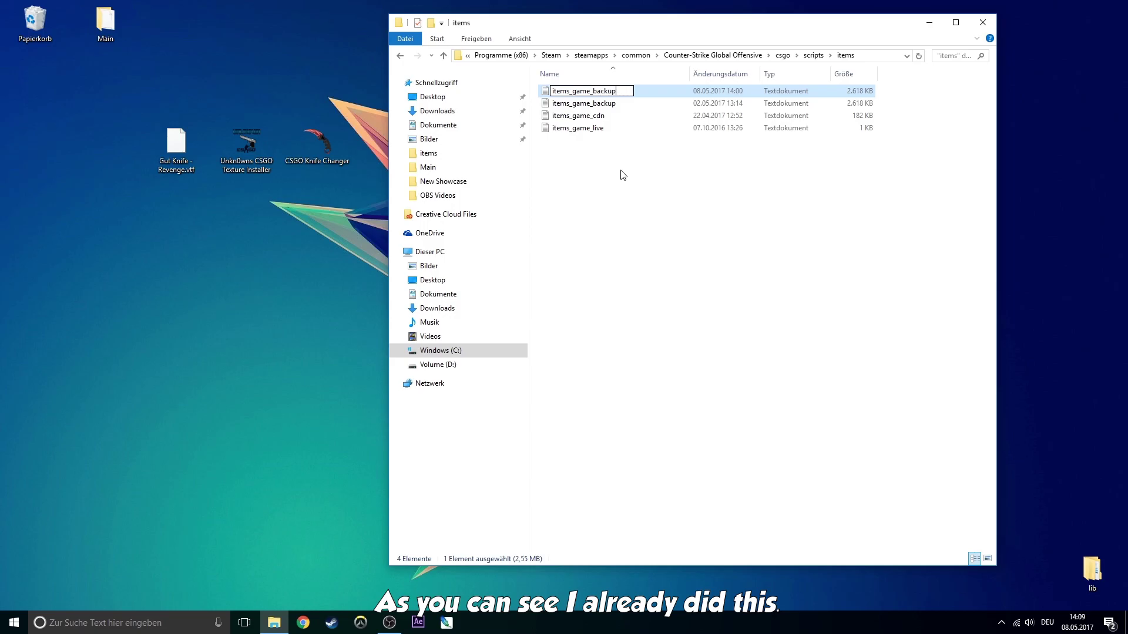
key(BackSpace)
key(BackSpace)
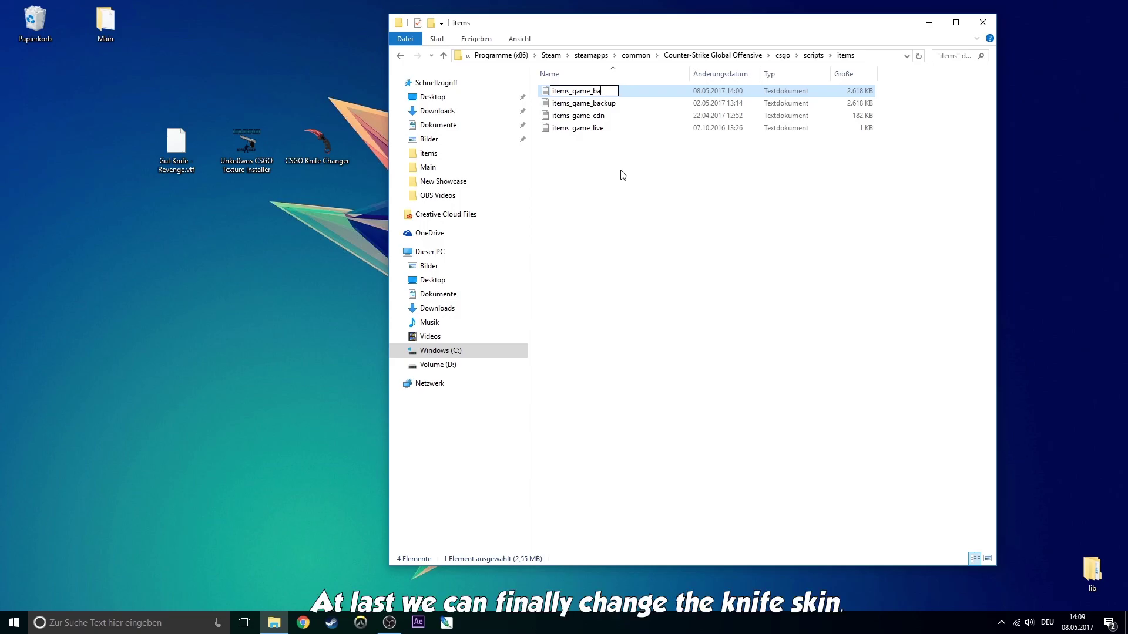
right_click(620, 167)
click(552, 159)
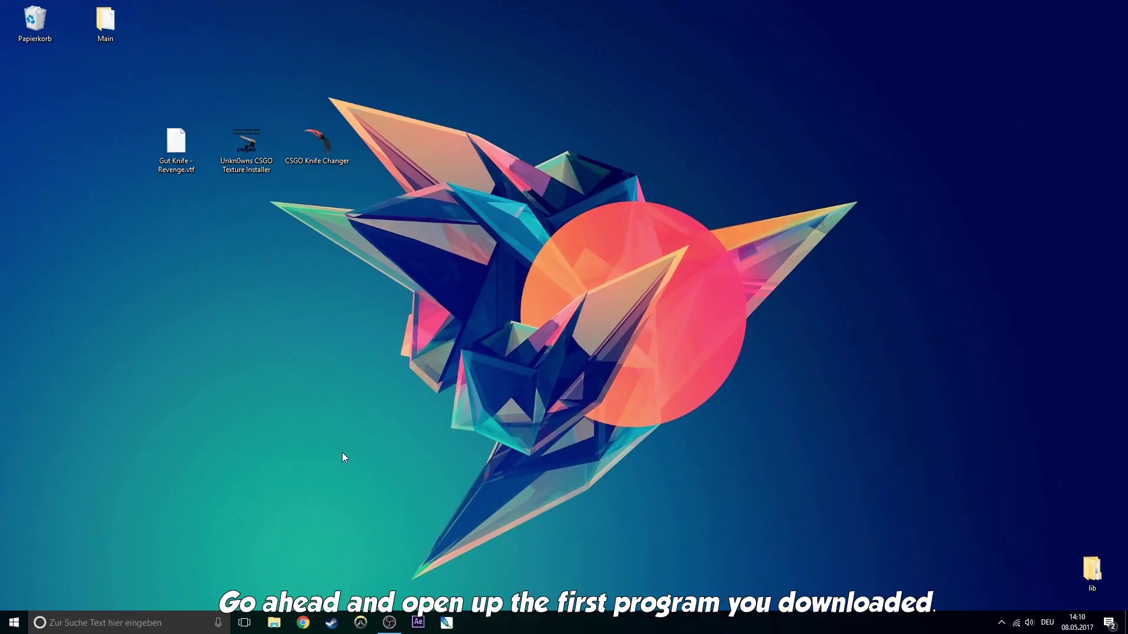
Open CSGO Knife Changer, start loading an items file and browse to Programme (x86)\Steam\steamapps\common on drive C.
double_click(314, 140)
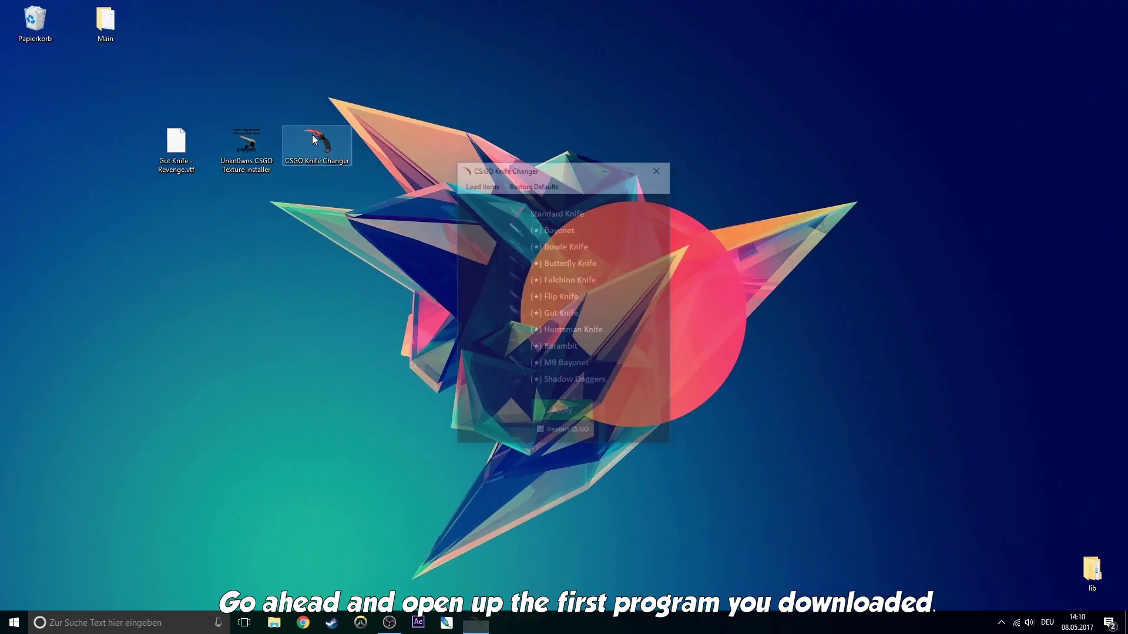
click(469, 184)
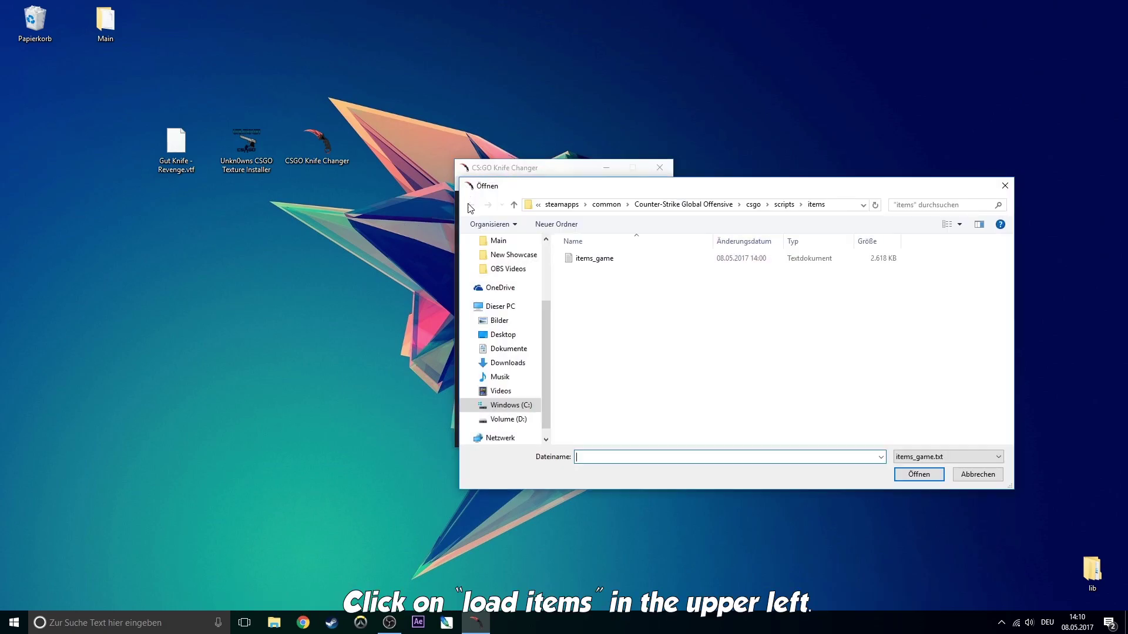
click(517, 405)
double_click(596, 345)
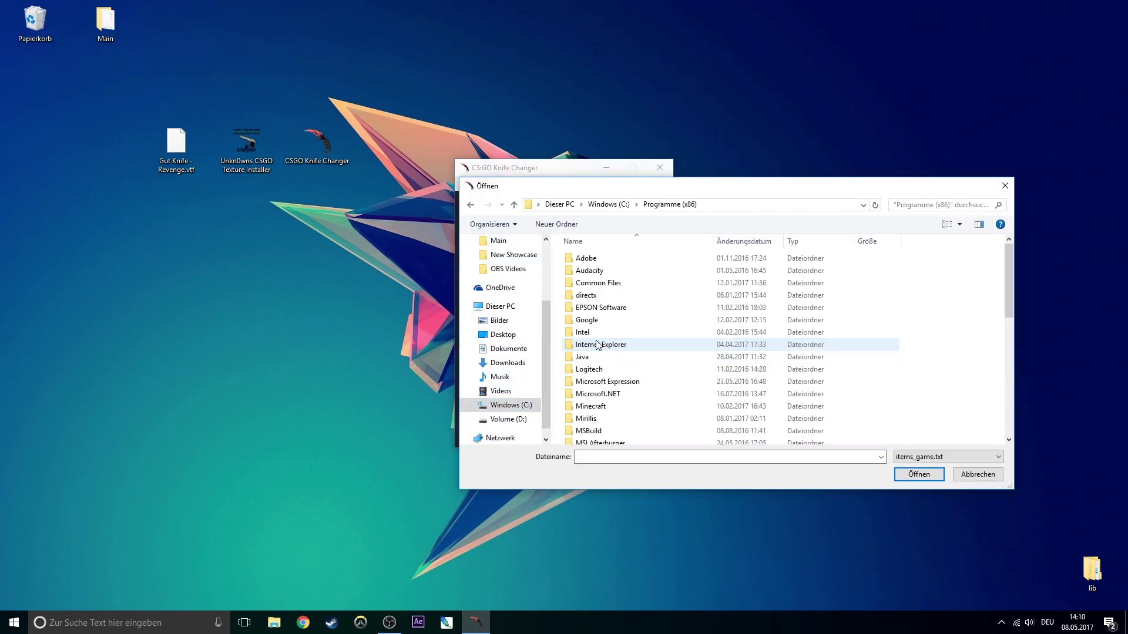
scroll(597, 353, down, 8)
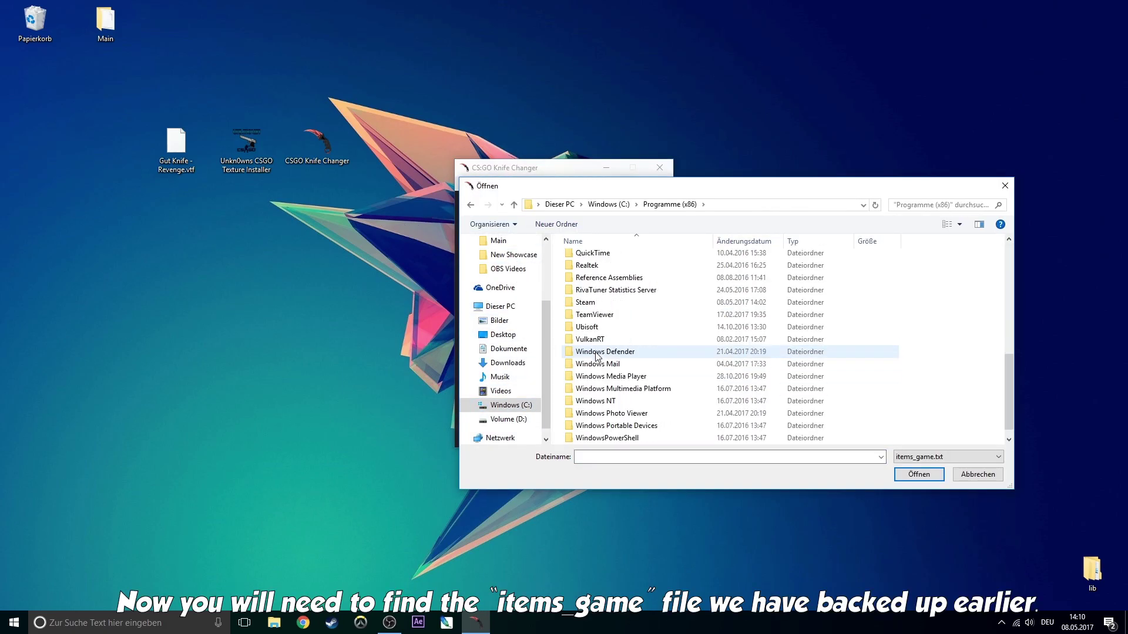
double_click(596, 298)
scroll(598, 352, down, 3)
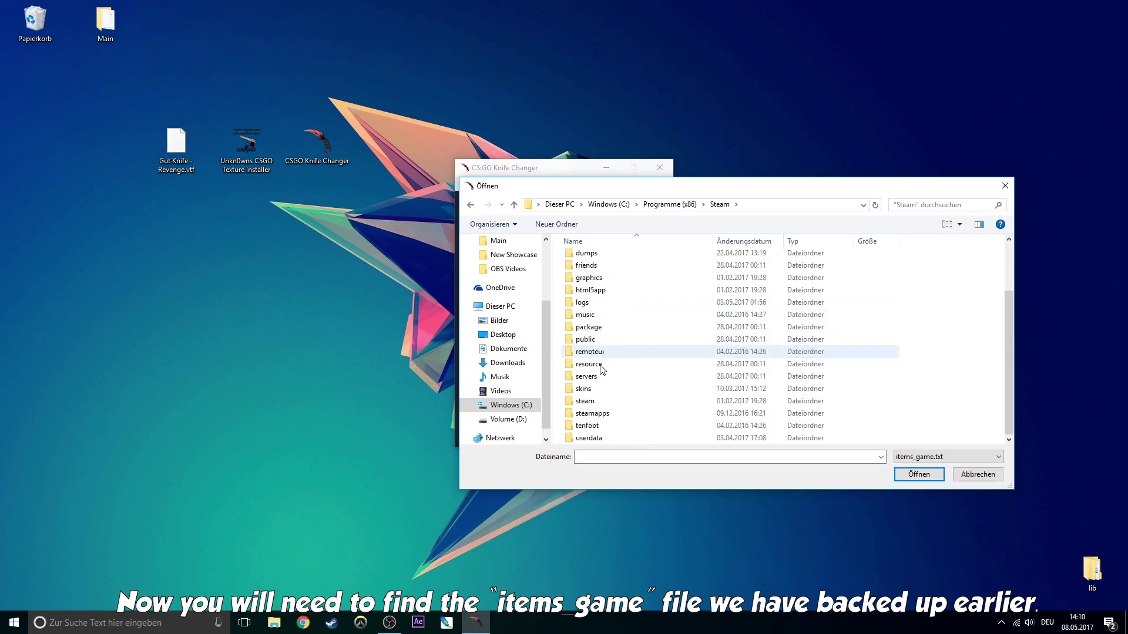
click(604, 414)
double_click(604, 414)
double_click(593, 258)
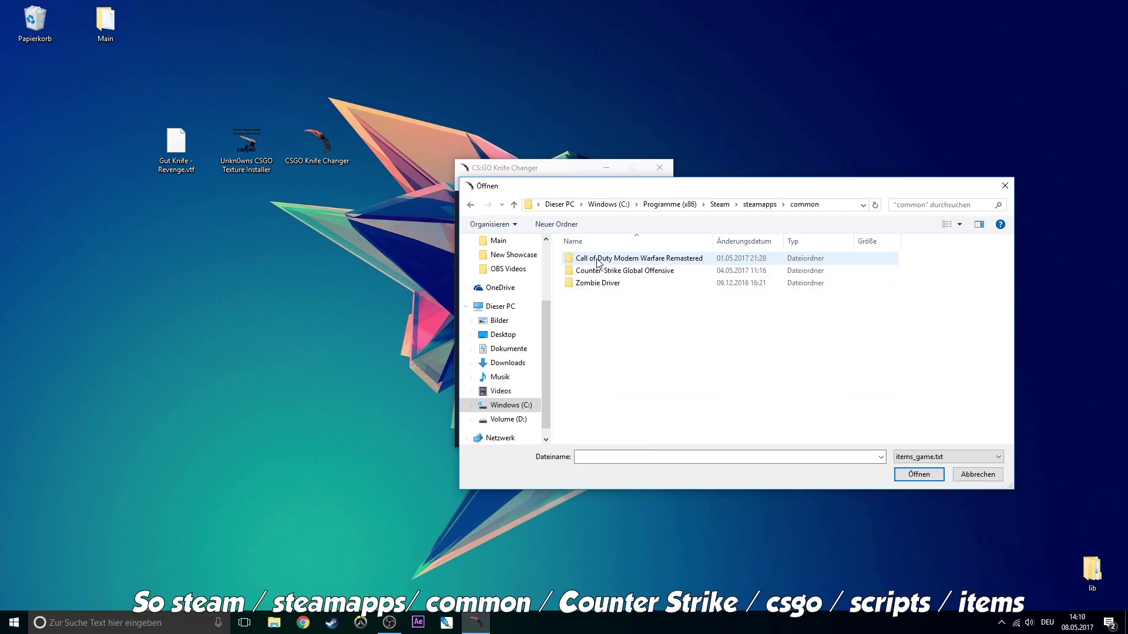
Load items_game from Counter-Strike Global Offensive\csgo\scripts\items into the knife changer.
double_click(602, 271)
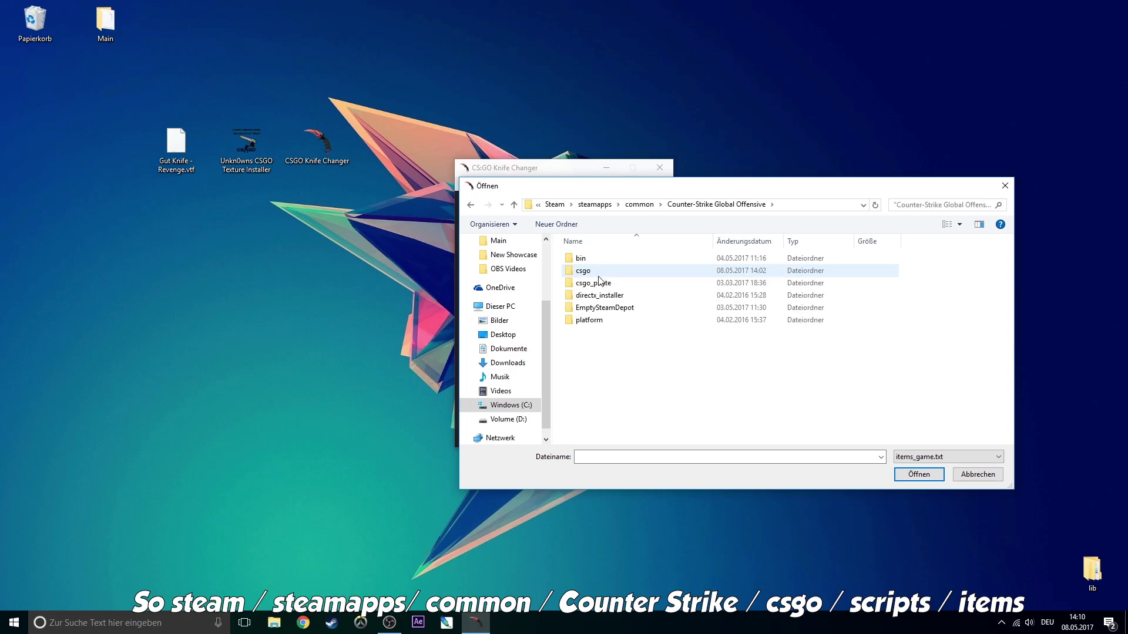
double_click(599, 273)
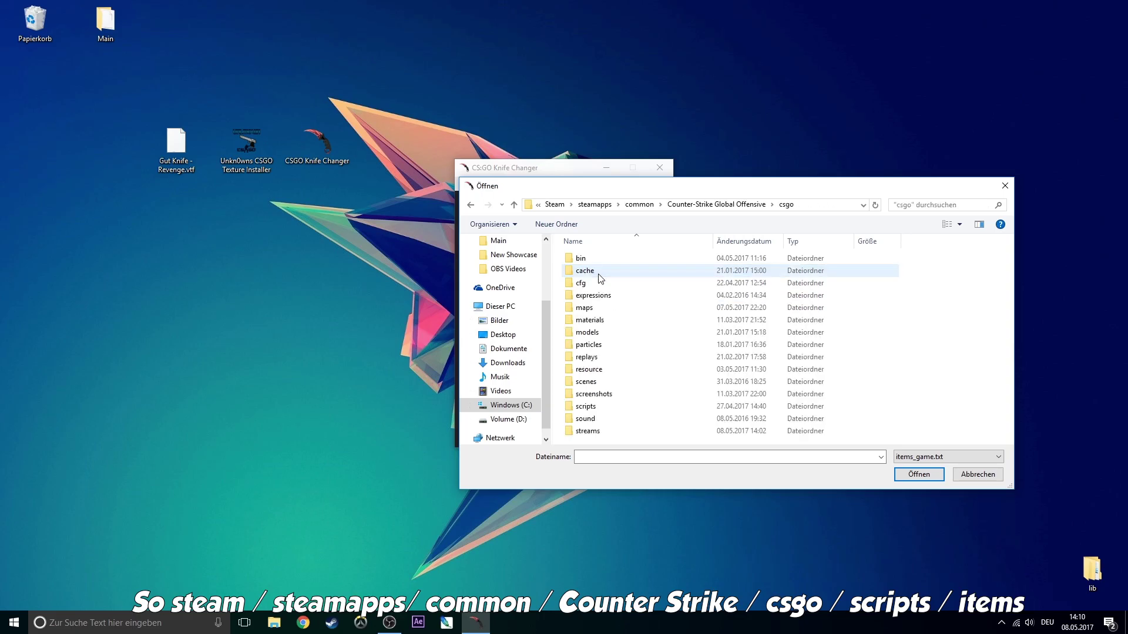
click(602, 406)
double_click(601, 405)
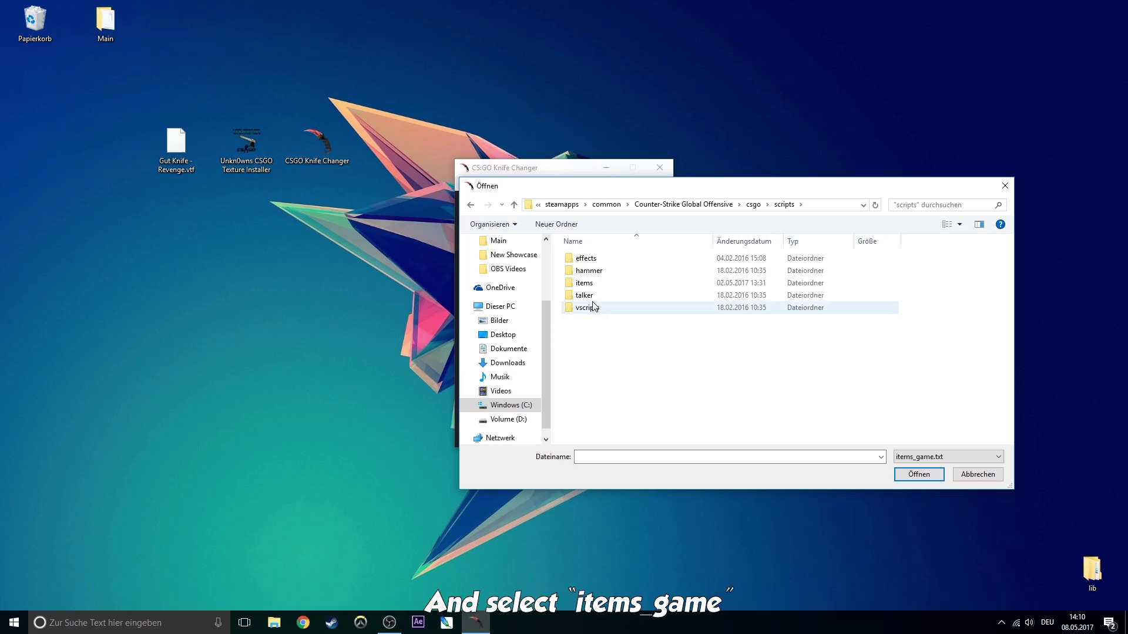
double_click(594, 283)
click(596, 259)
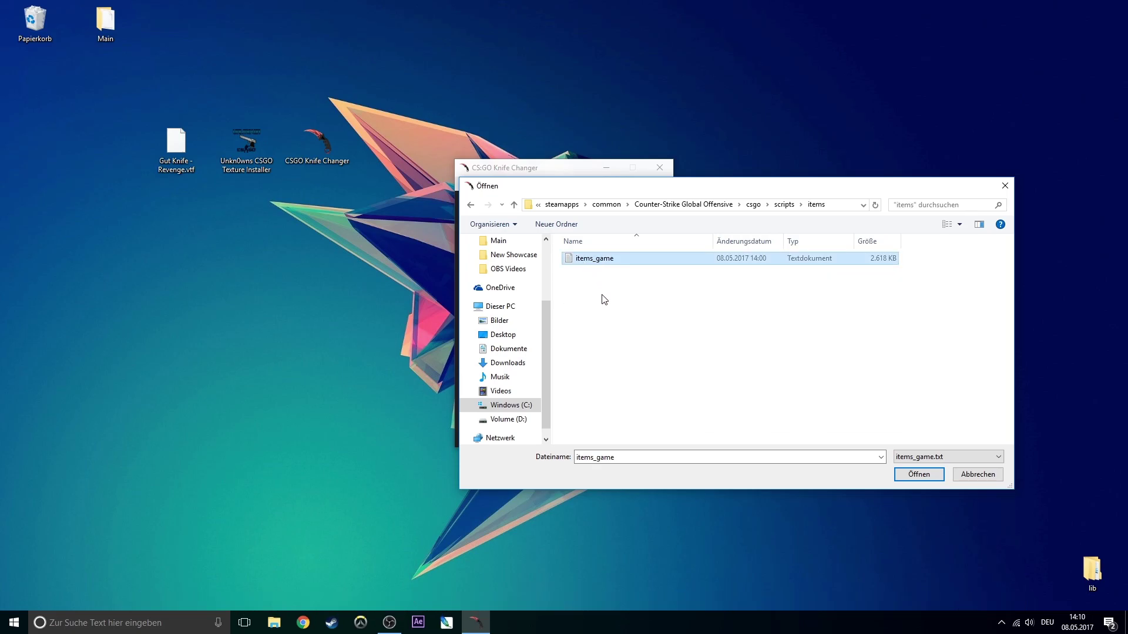
click(926, 476)
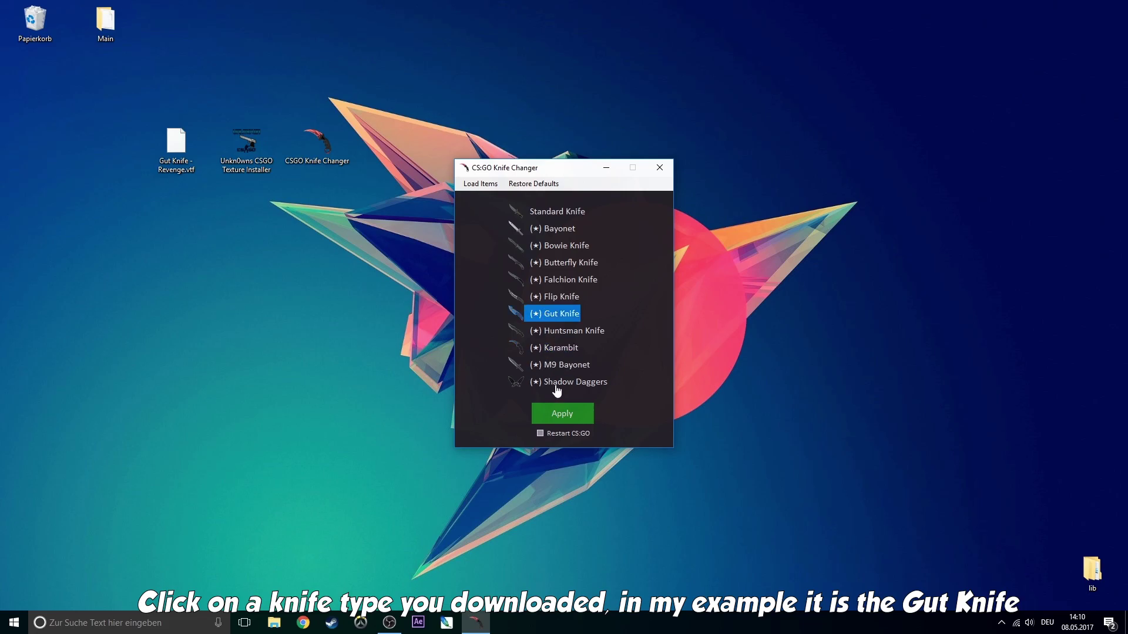
Apply the Gut Knife as the equipped knife, dismiss the confirmation and close the knife changer.
click(560, 413)
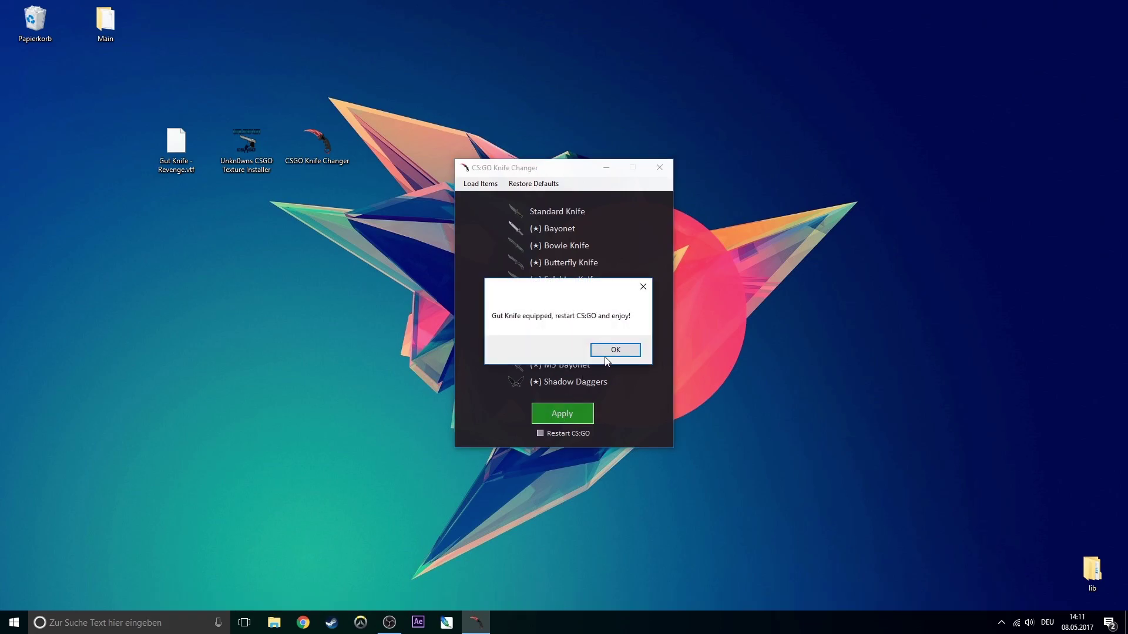
click(611, 351)
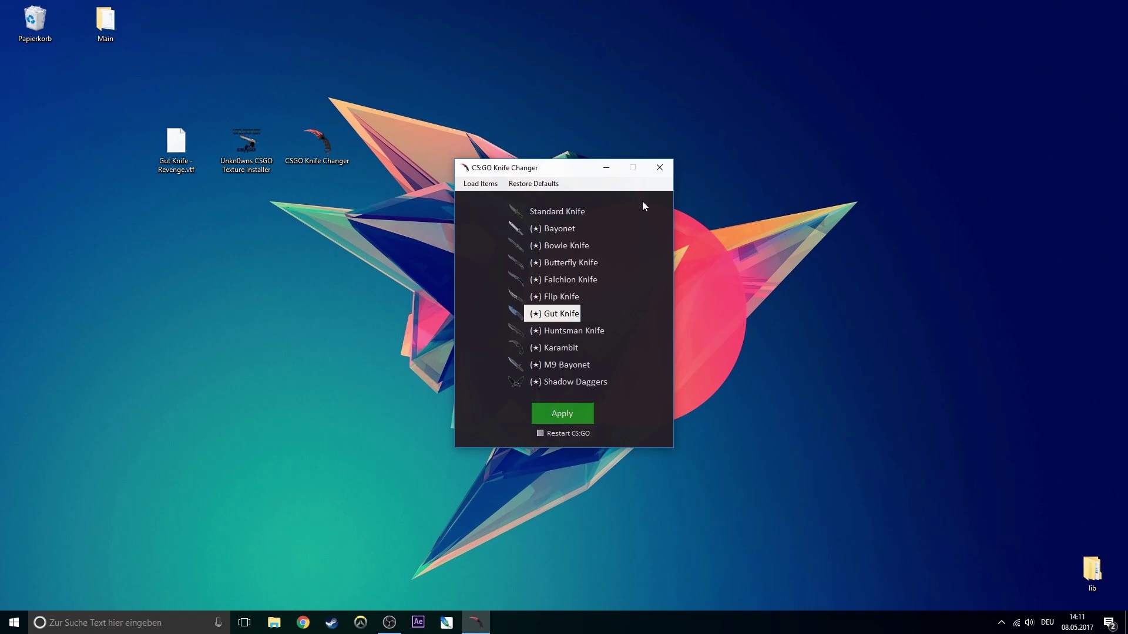
click(660, 169)
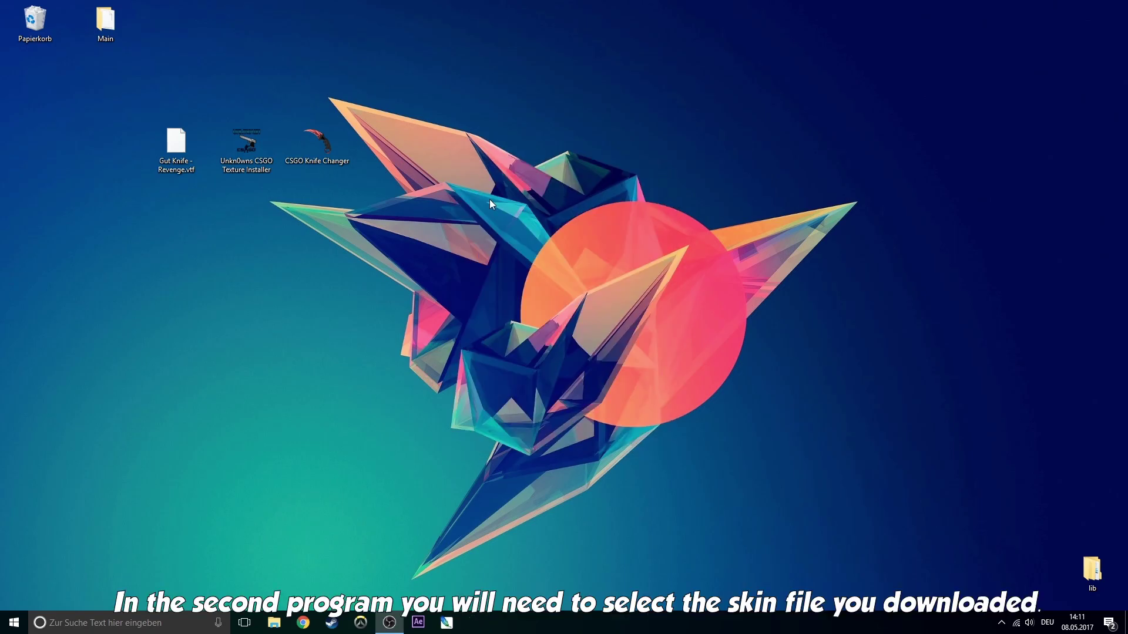
Open Unkn0wns CSGO Texture Installer and choose Gut Knife - Revenge.vtf from the desktop as the texture file.
double_click(255, 140)
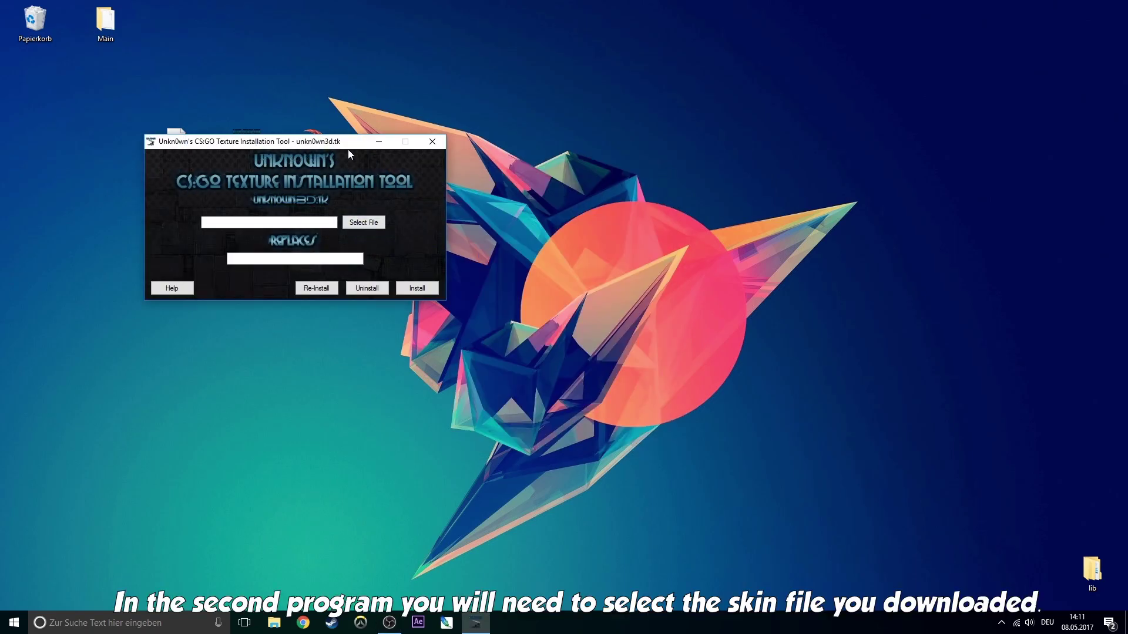
drag(348, 151, 562, 127)
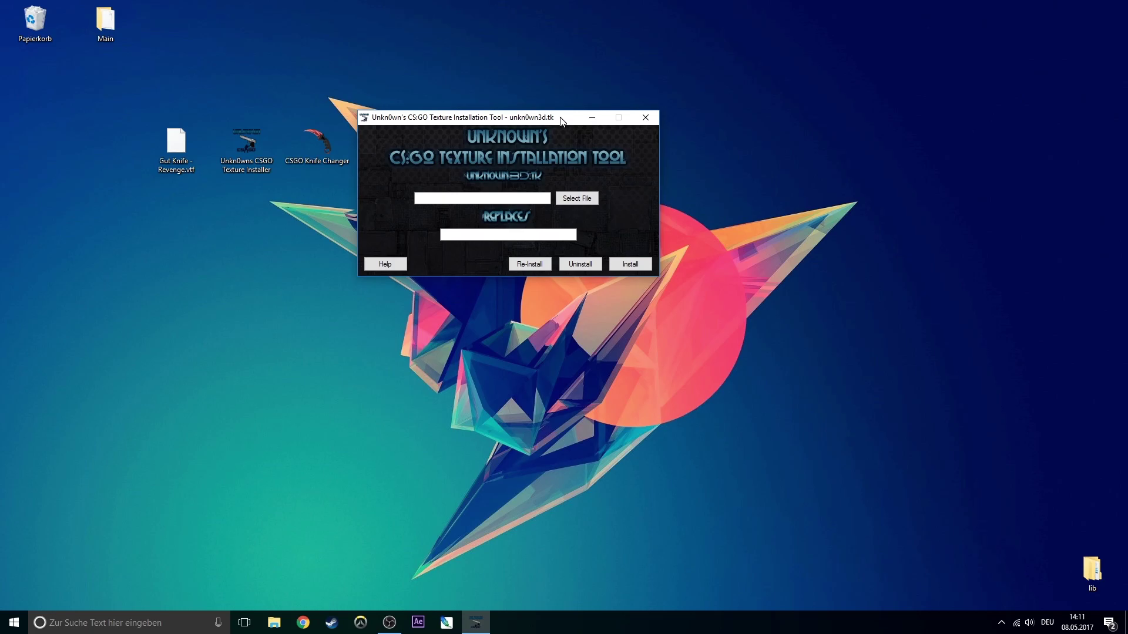
click(586, 200)
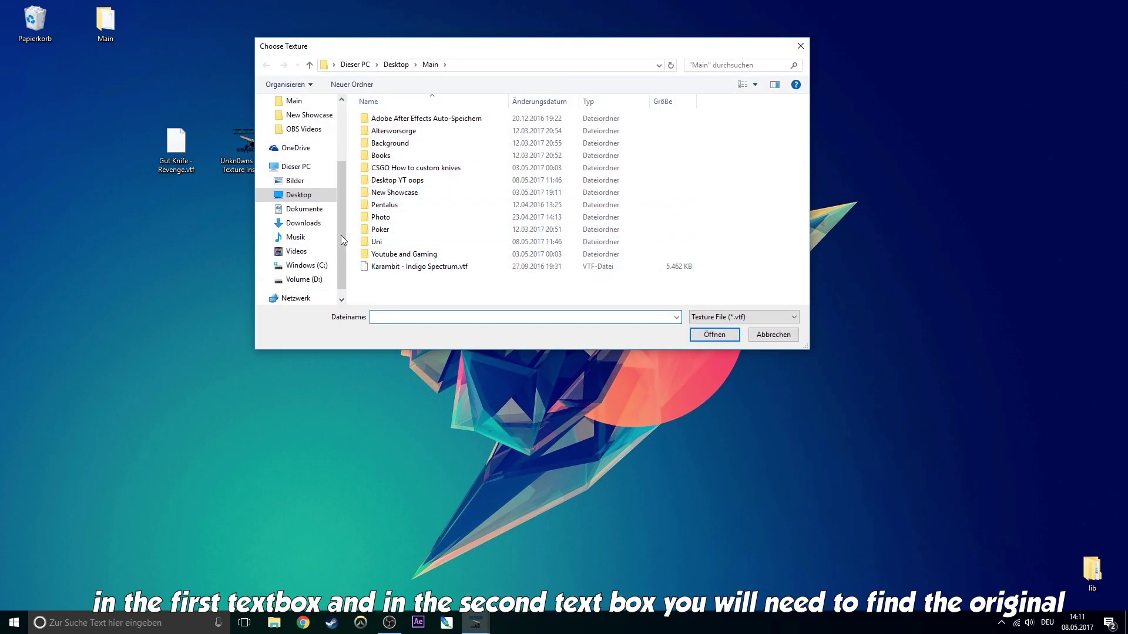
click(318, 195)
click(517, 132)
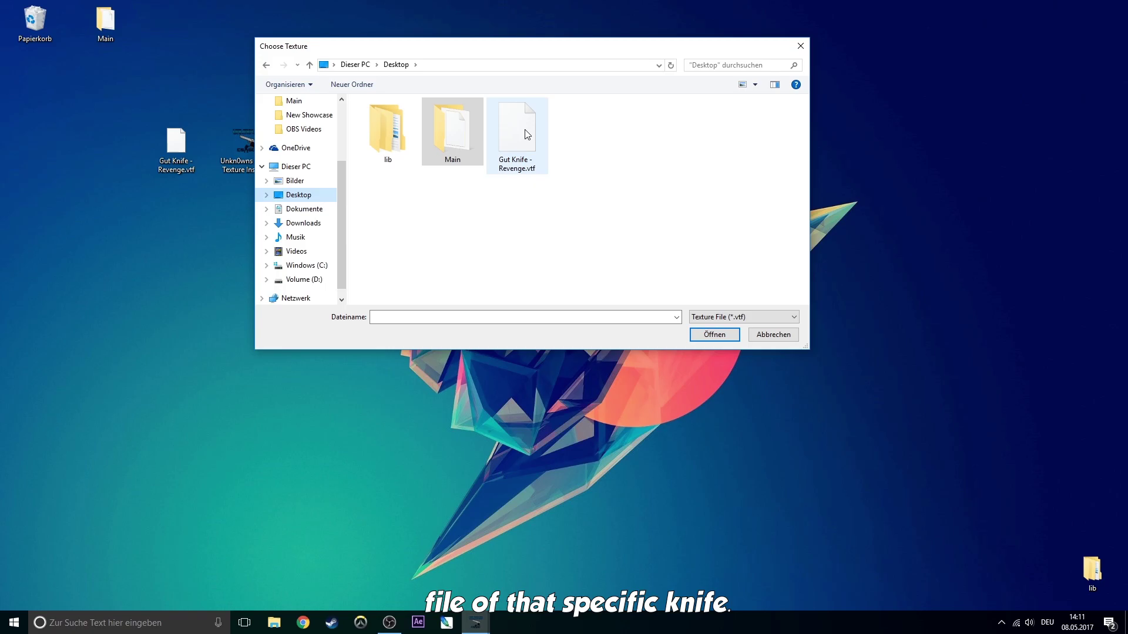
click(708, 334)
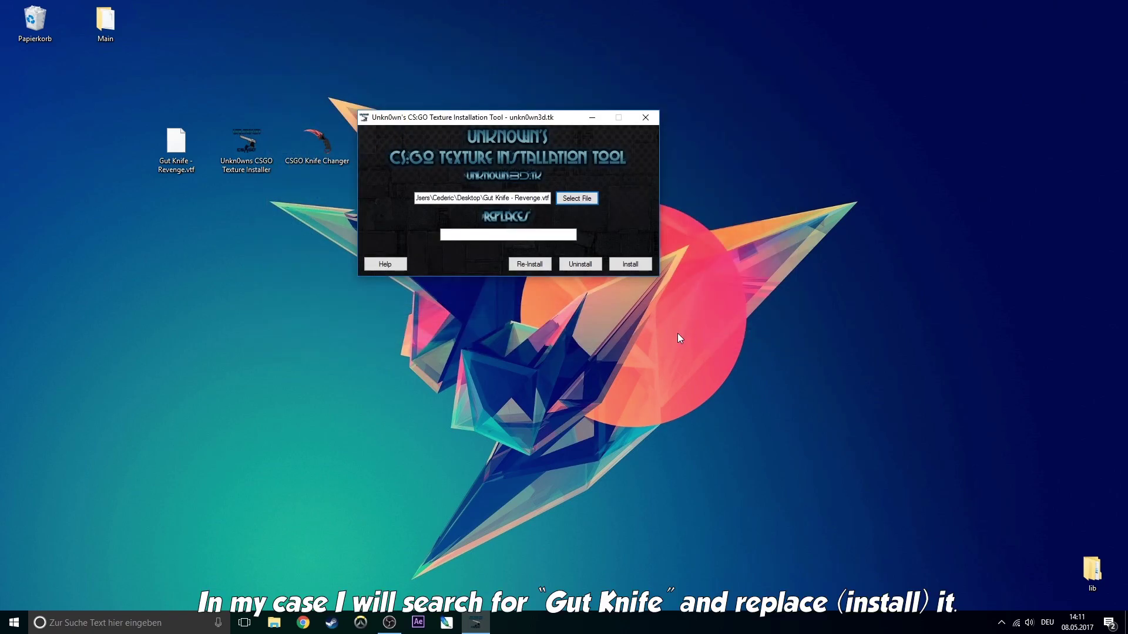
Install the texture as the replacement for models/weapons/v_models/knife_gut/knife_gut, then close the installer.
click(465, 233)
text(gut kn)
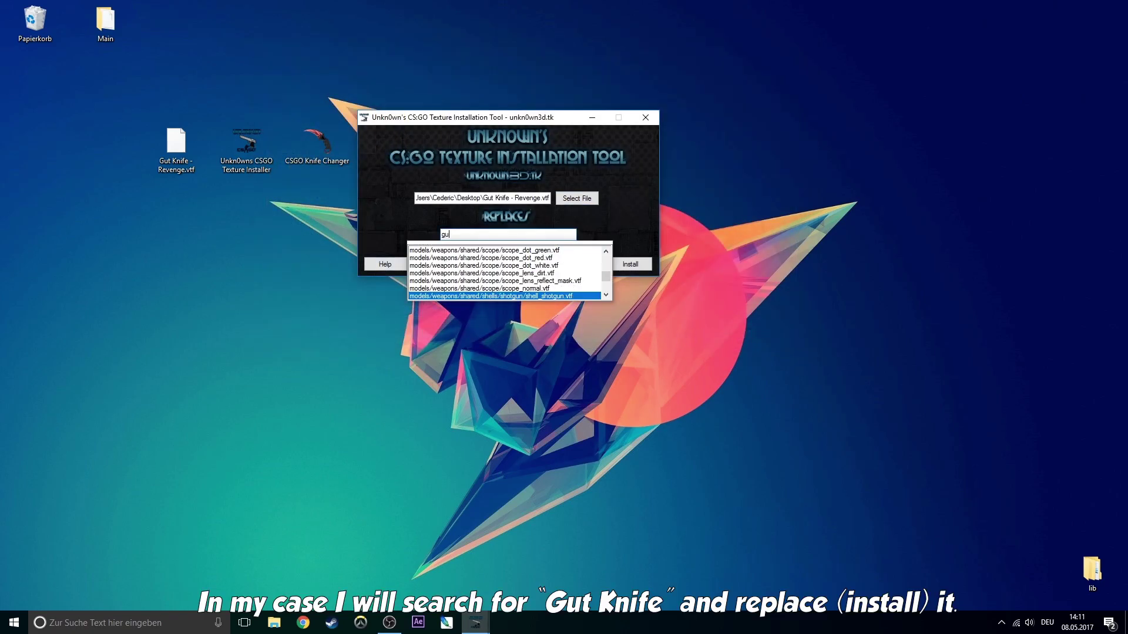
click(531, 289)
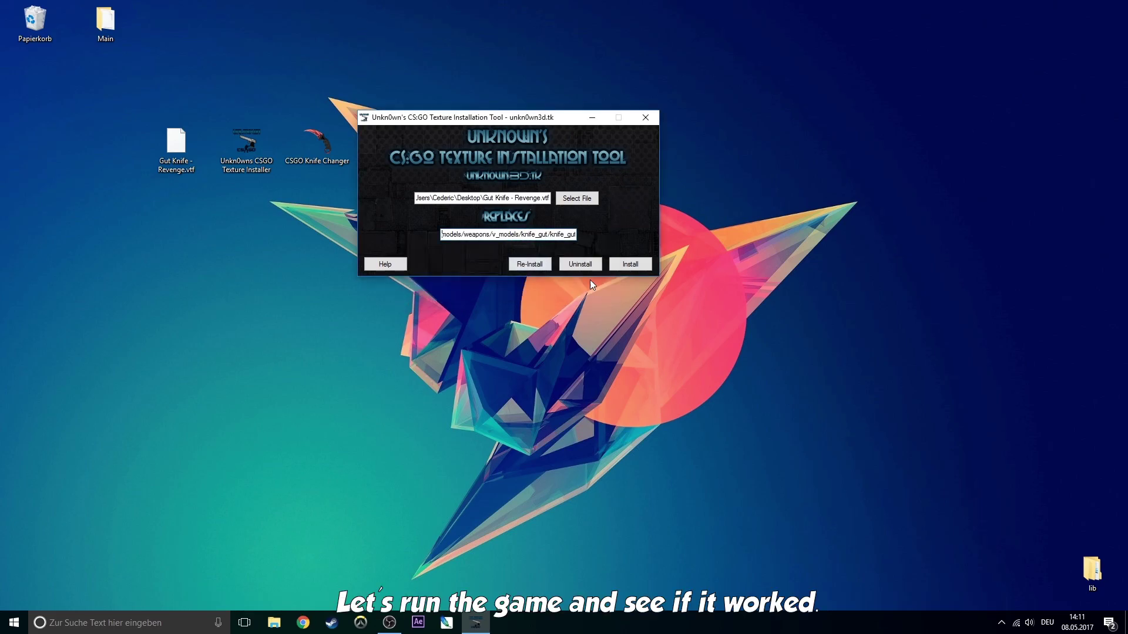
click(628, 267)
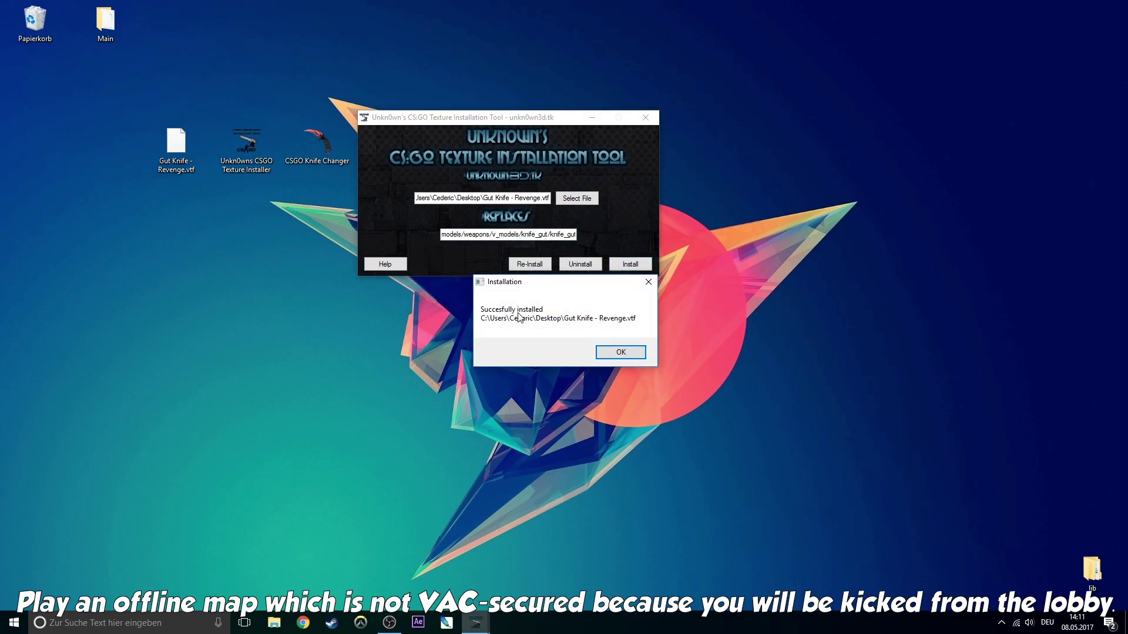
click(600, 353)
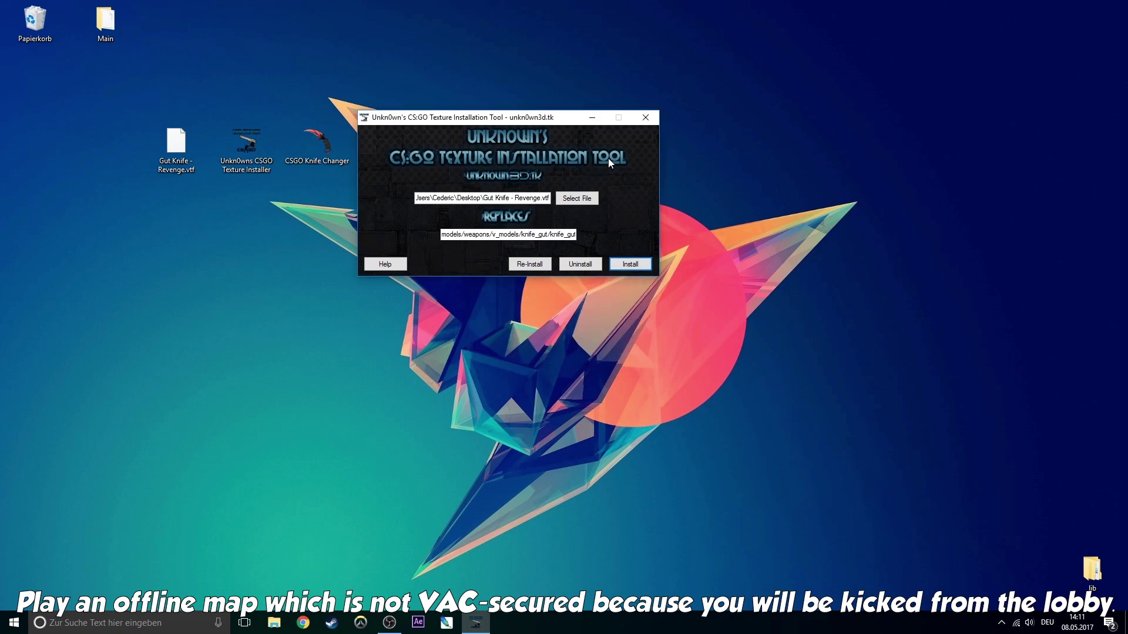
click(645, 118)
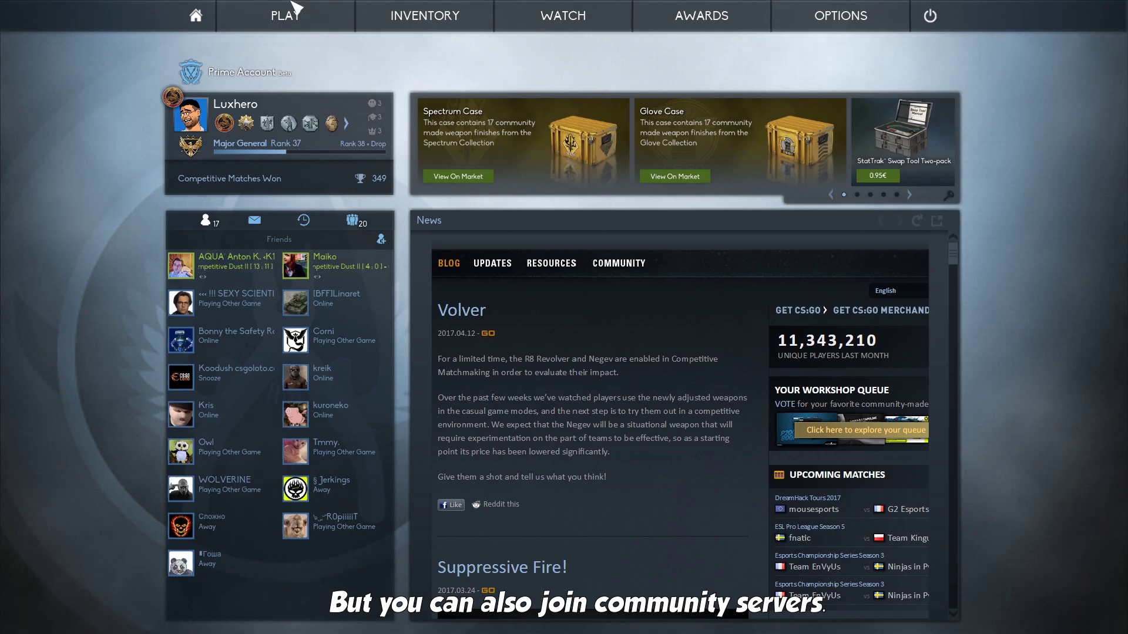
In CS:GO, start an offline match with bots.
mouse_move(282, 12)
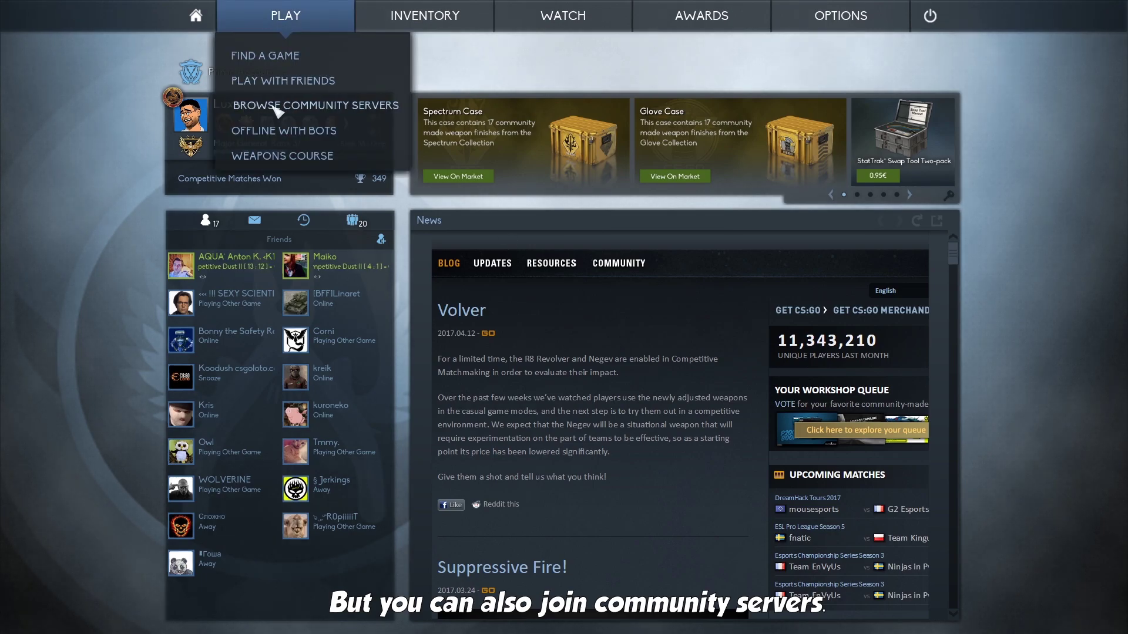
click(277, 134)
click(852, 597)
click(683, 453)
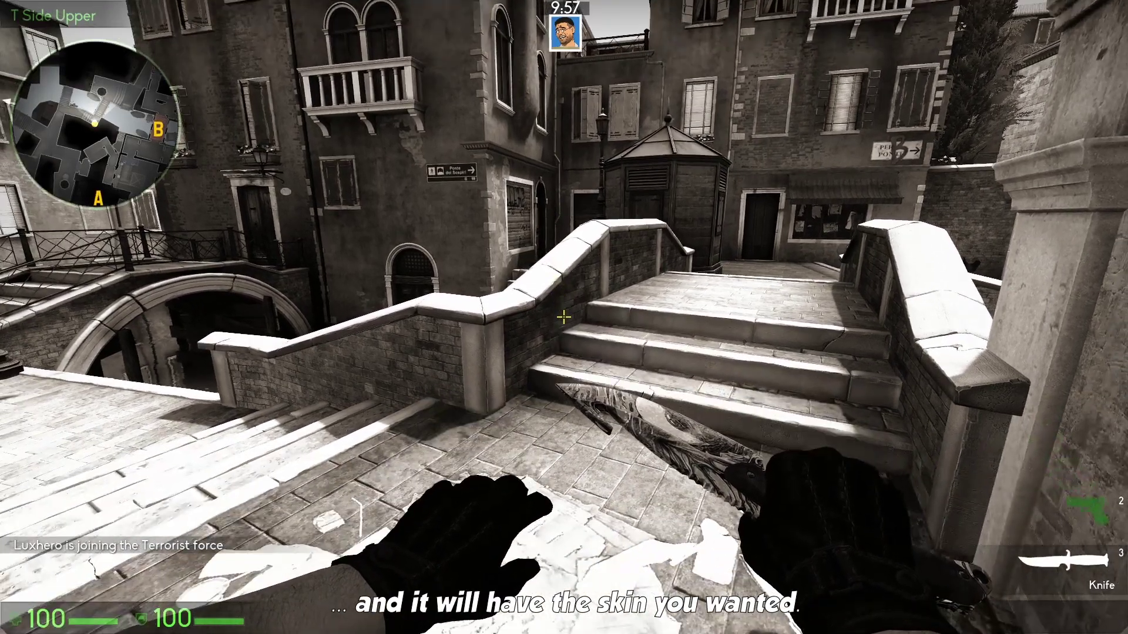
Walk around the map and inspect the Gut Knife's skin in the game.
key(w)
key(f)
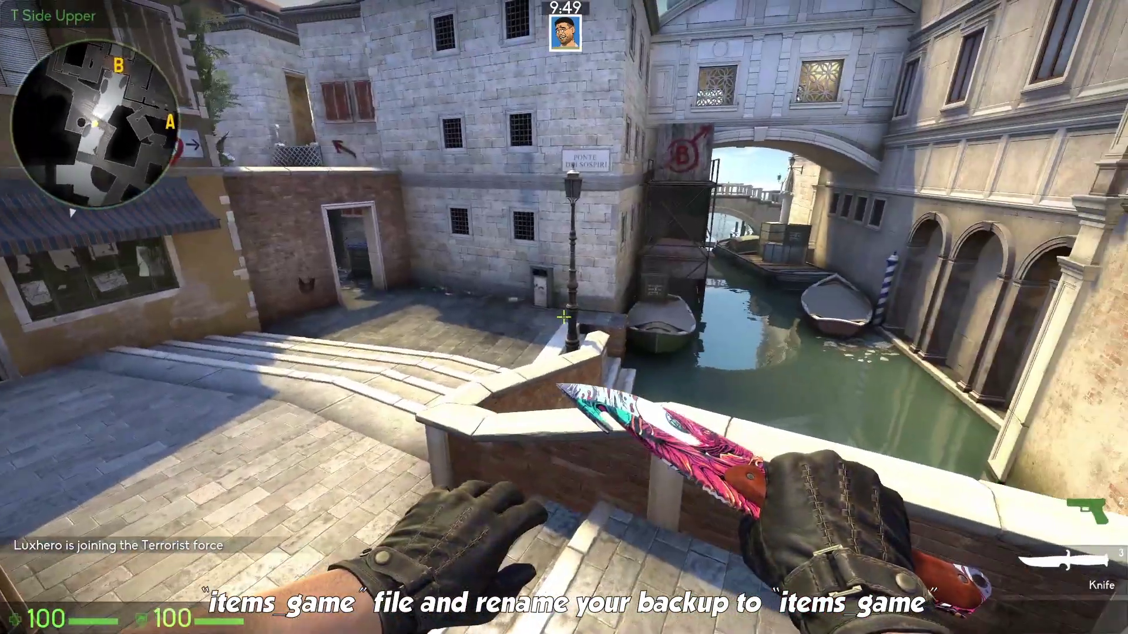
key(f)
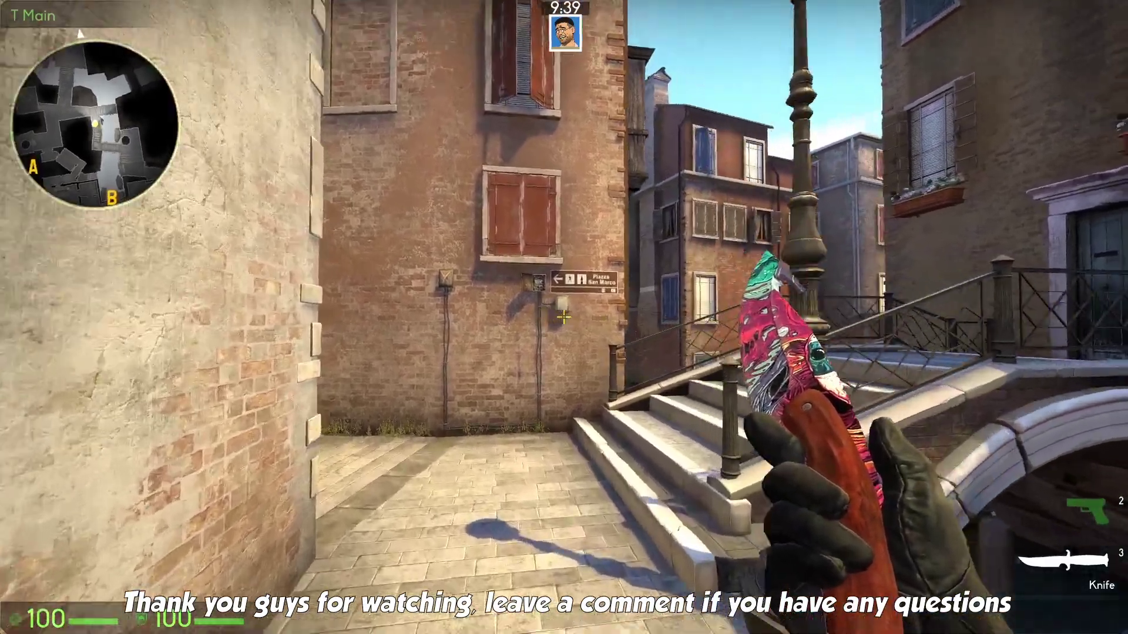
key(w)
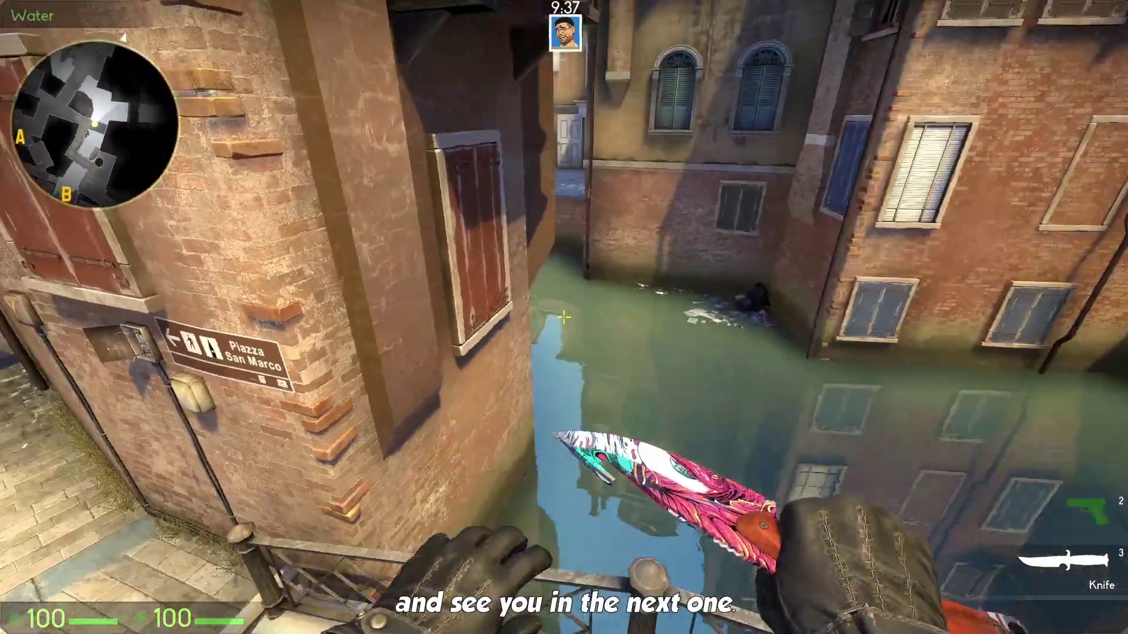